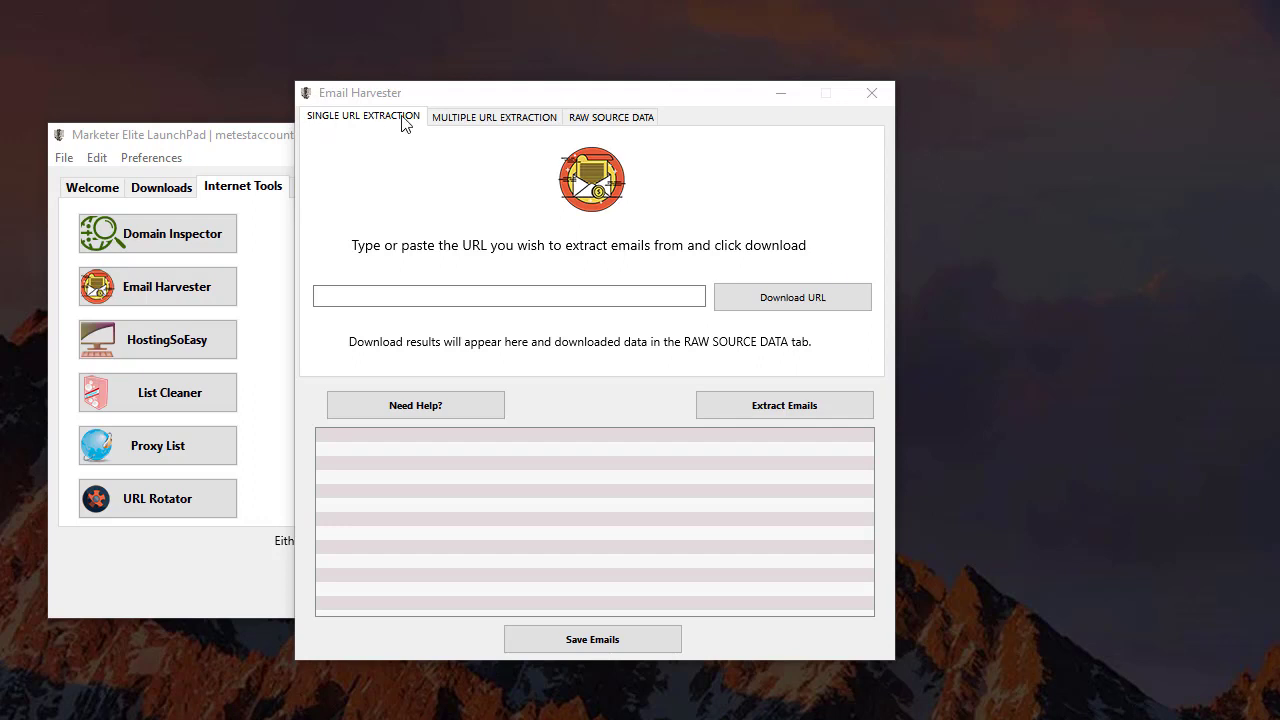
# Look over the multiple-URL extraction and raw source data pages
pyautogui.click(468, 124)
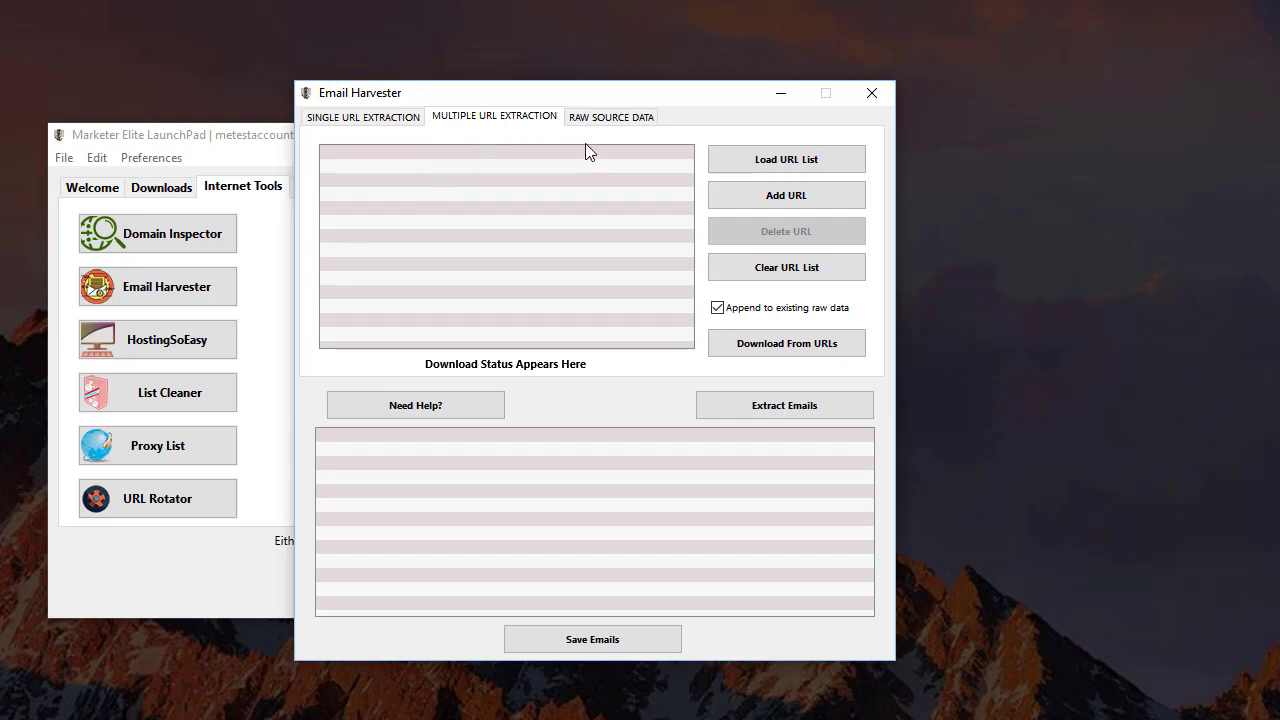
pyautogui.click(612, 117)
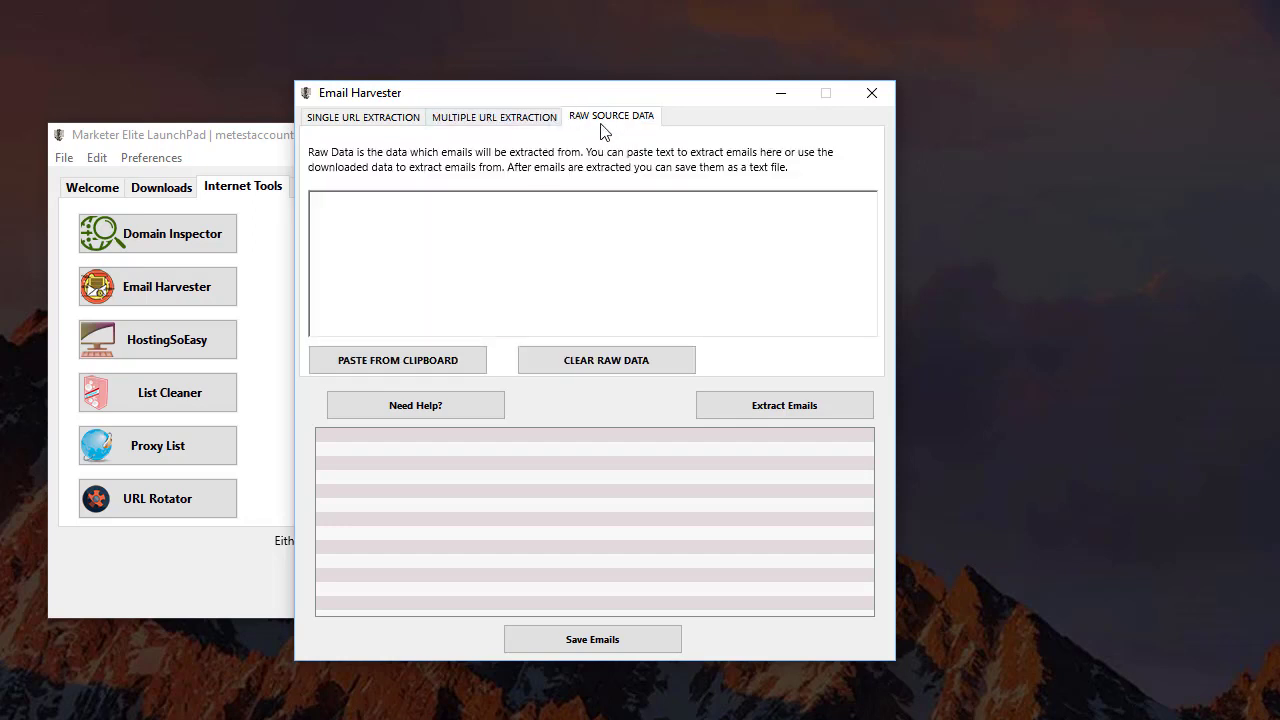
pyautogui.click(524, 122)
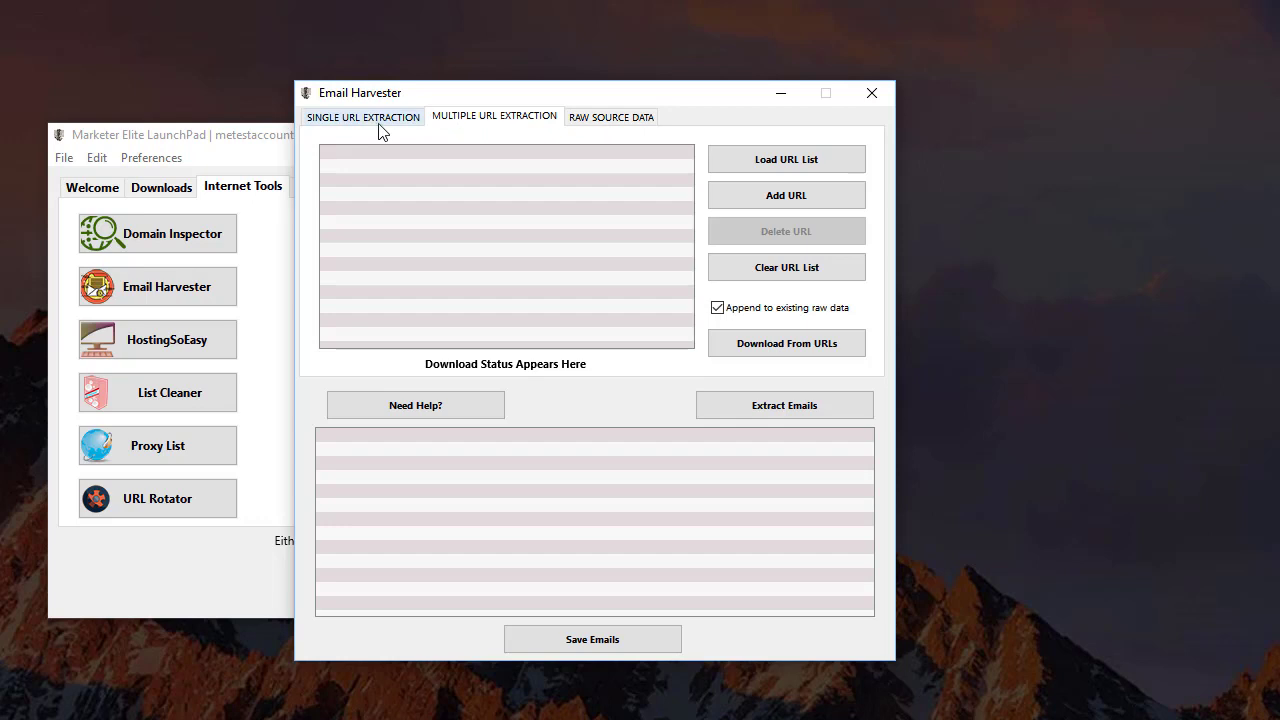
pyautogui.click(587, 121)
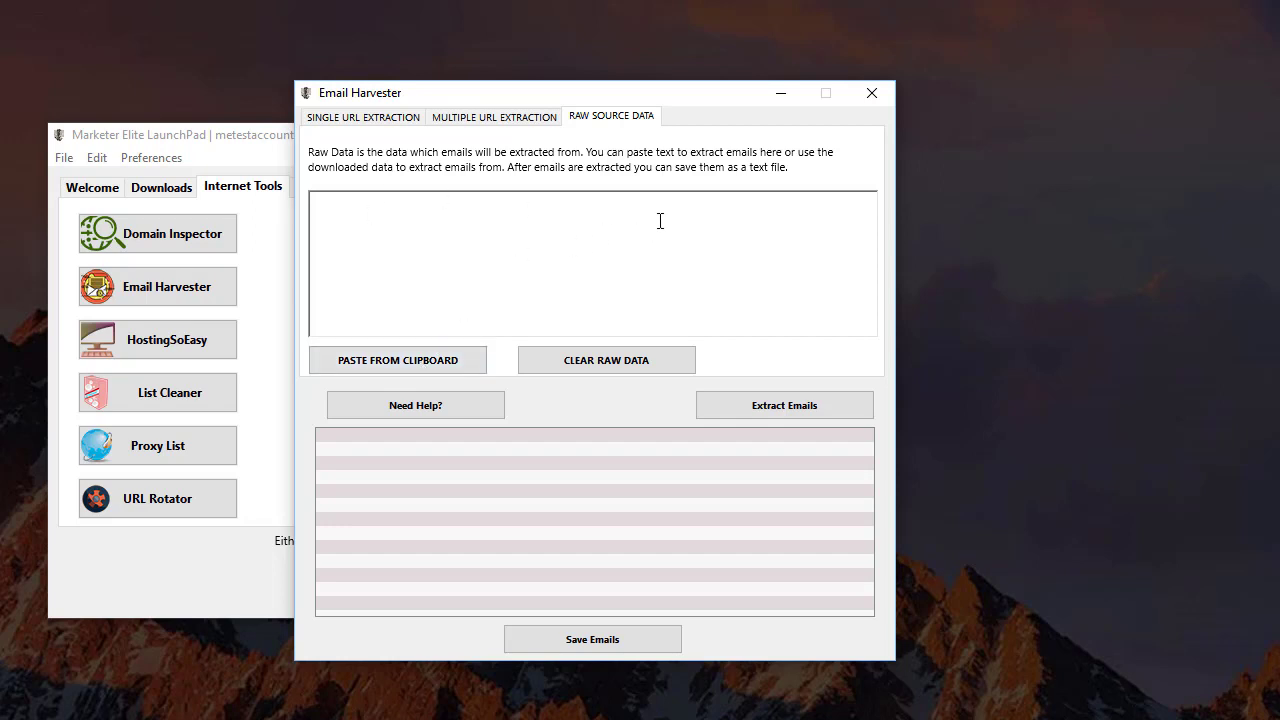
# Paste the codefool.tumblr.com post URL into the single-URL field and download it
pyautogui.click(396, 117)
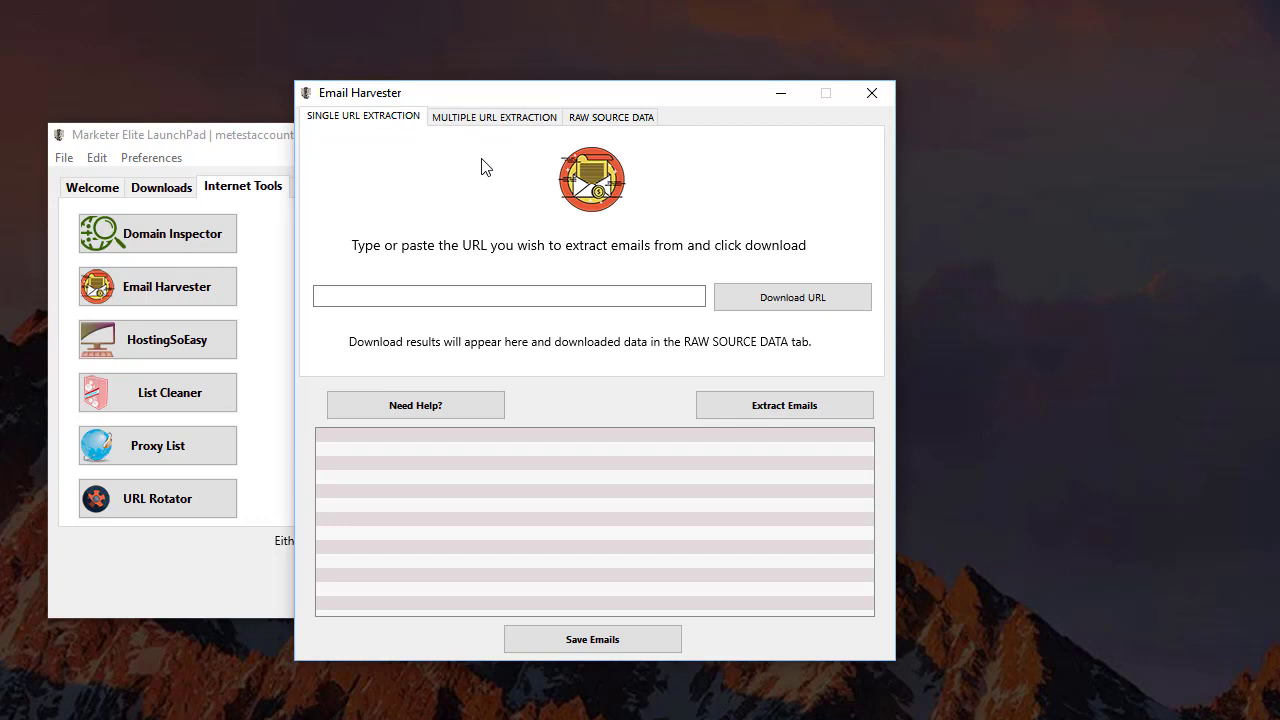
pyautogui.click(555, 297)
pyautogui.rightClick(578, 298)
pyautogui.click(609, 380)
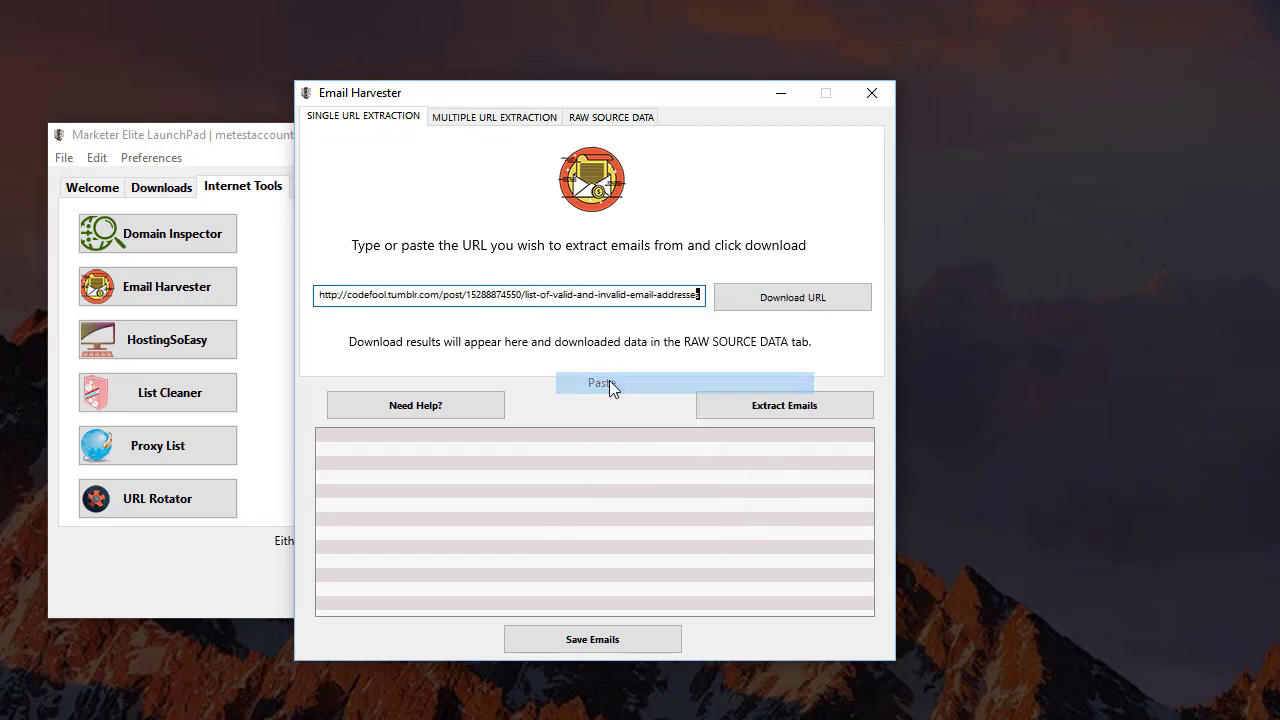
pyautogui.click(766, 305)
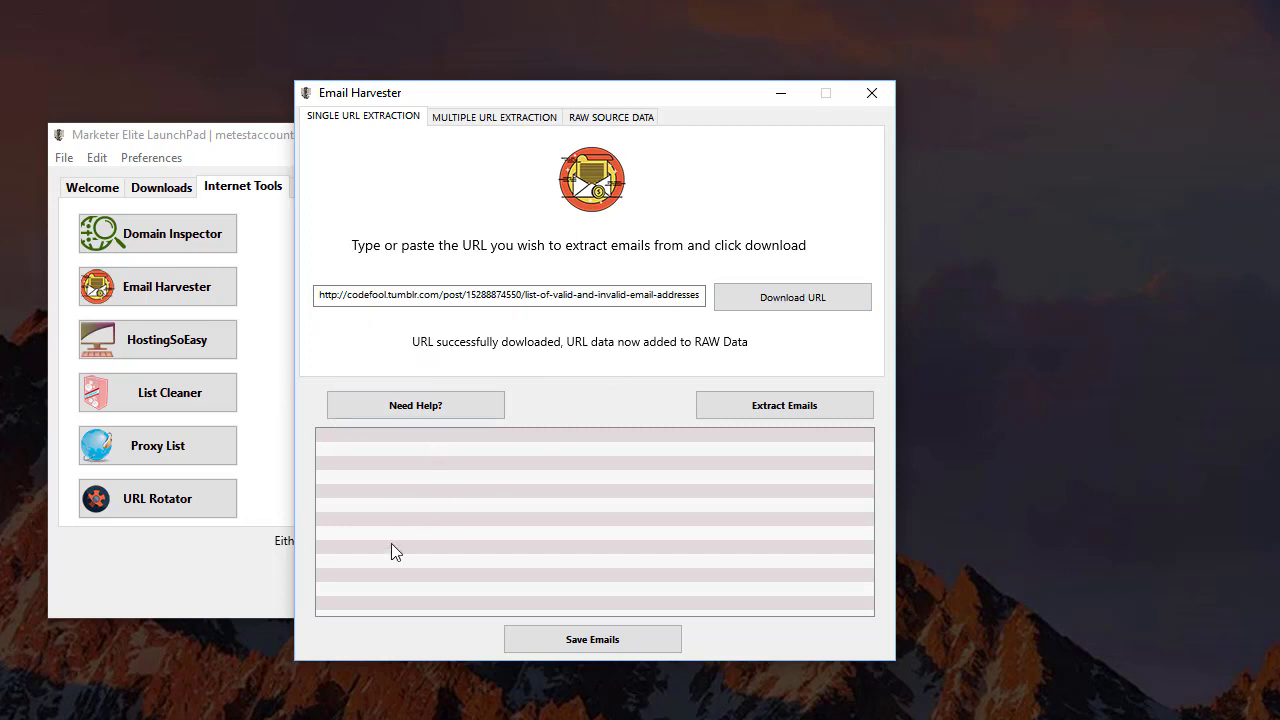
# Scroll through the downloaded Tumblr page's HTML in the raw source data
pyautogui.click(603, 120)
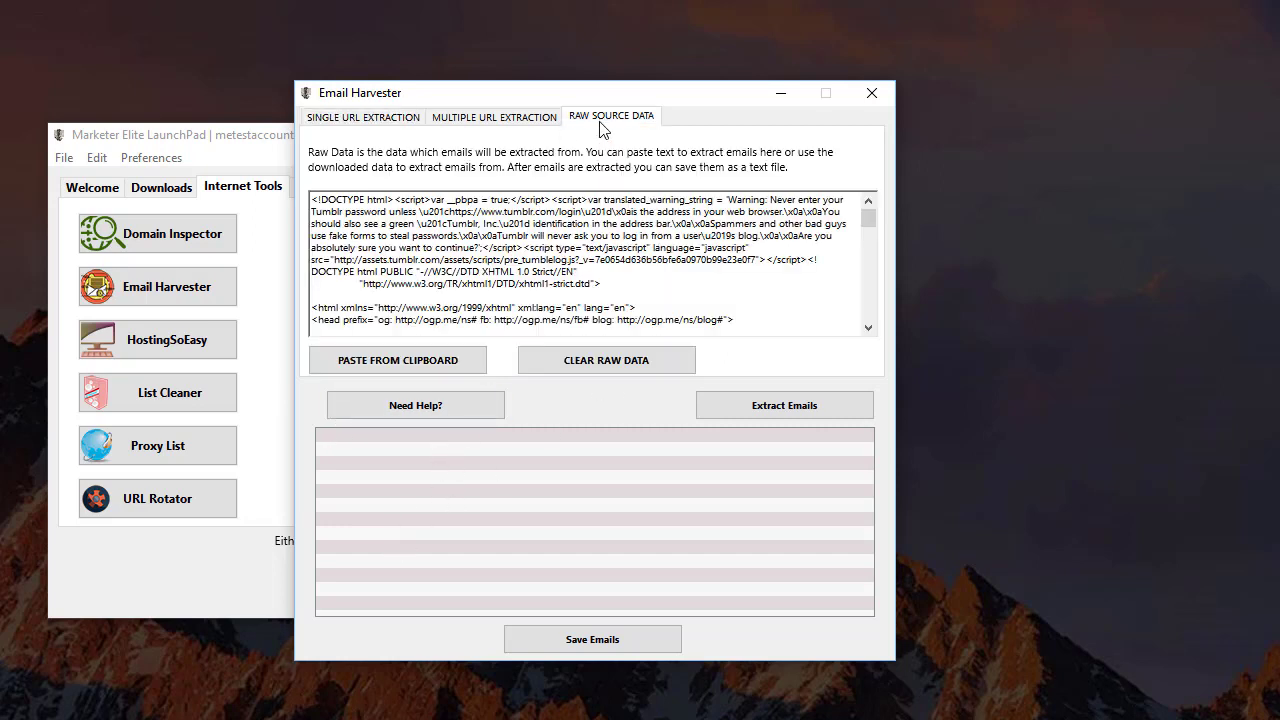
pyautogui.click(362, 118)
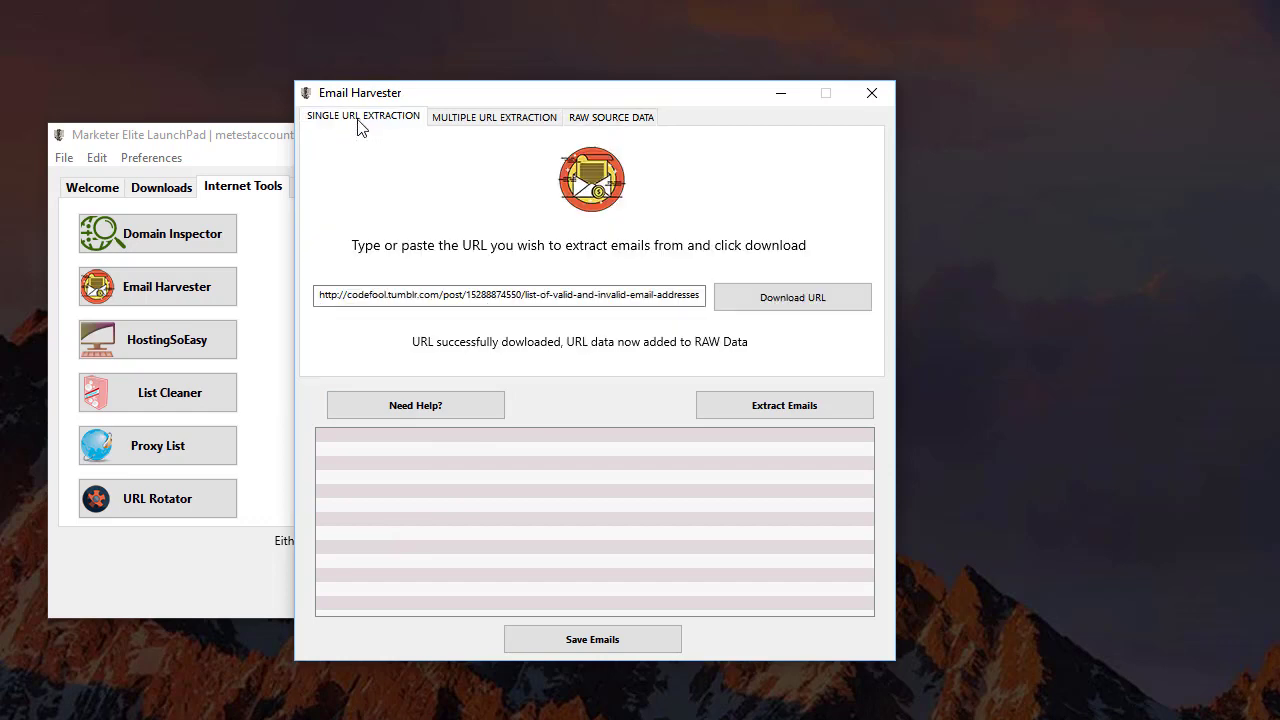
pyautogui.click(595, 118)
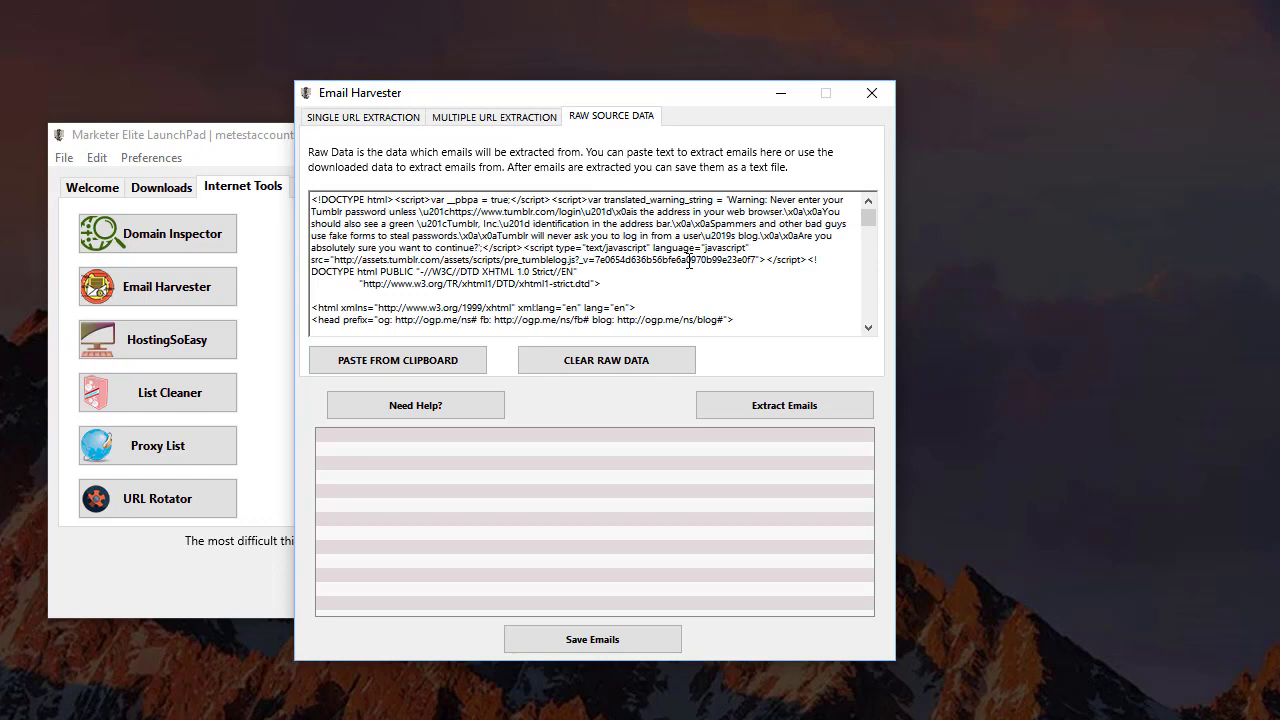
pyautogui.scroll(-5, 688, 262)
pyautogui.scroll(-5, 690, 261)
pyautogui.scroll(-5, 694, 260)
pyautogui.scroll(-5, 697, 258)
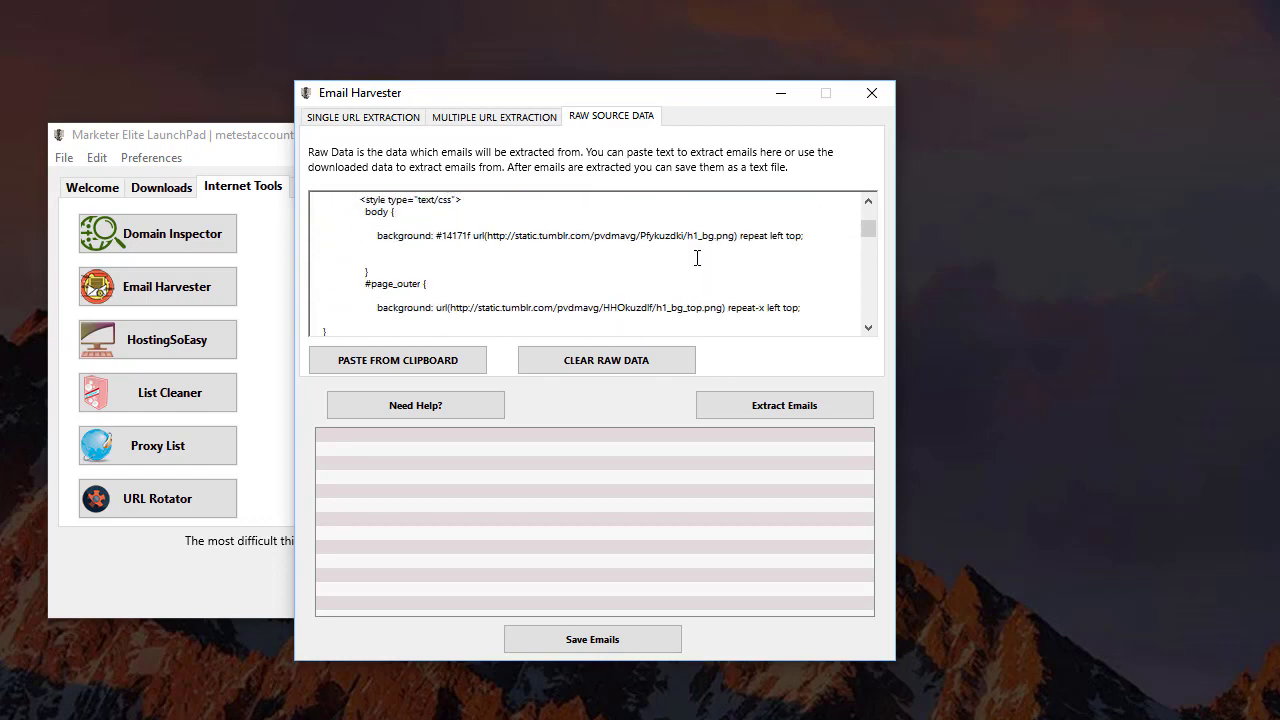
pyautogui.scroll(-5, 697, 258)
pyautogui.scroll(-5, 697, 258)
pyautogui.scroll(-5, 697, 258)
pyautogui.scroll(-5, 697, 258)
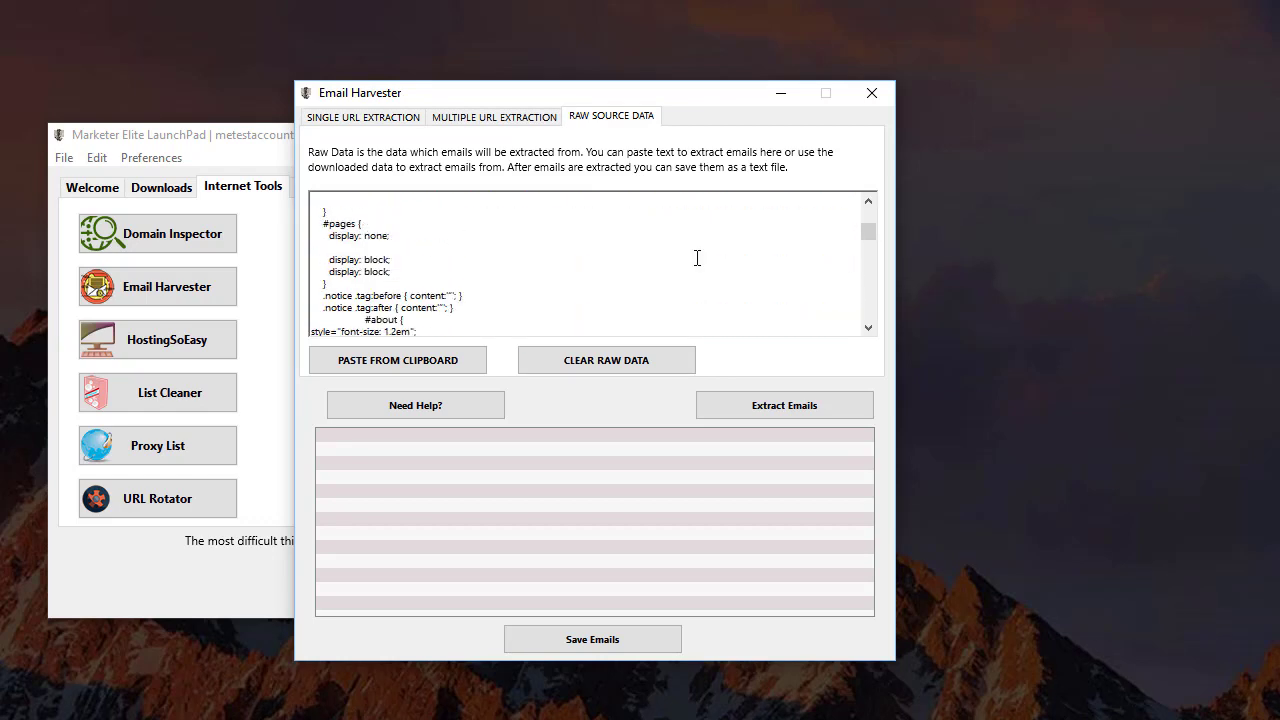
pyautogui.scroll(5, 697, 258)
pyautogui.scroll(5, 695, 257)
pyautogui.scroll(5, 695, 257)
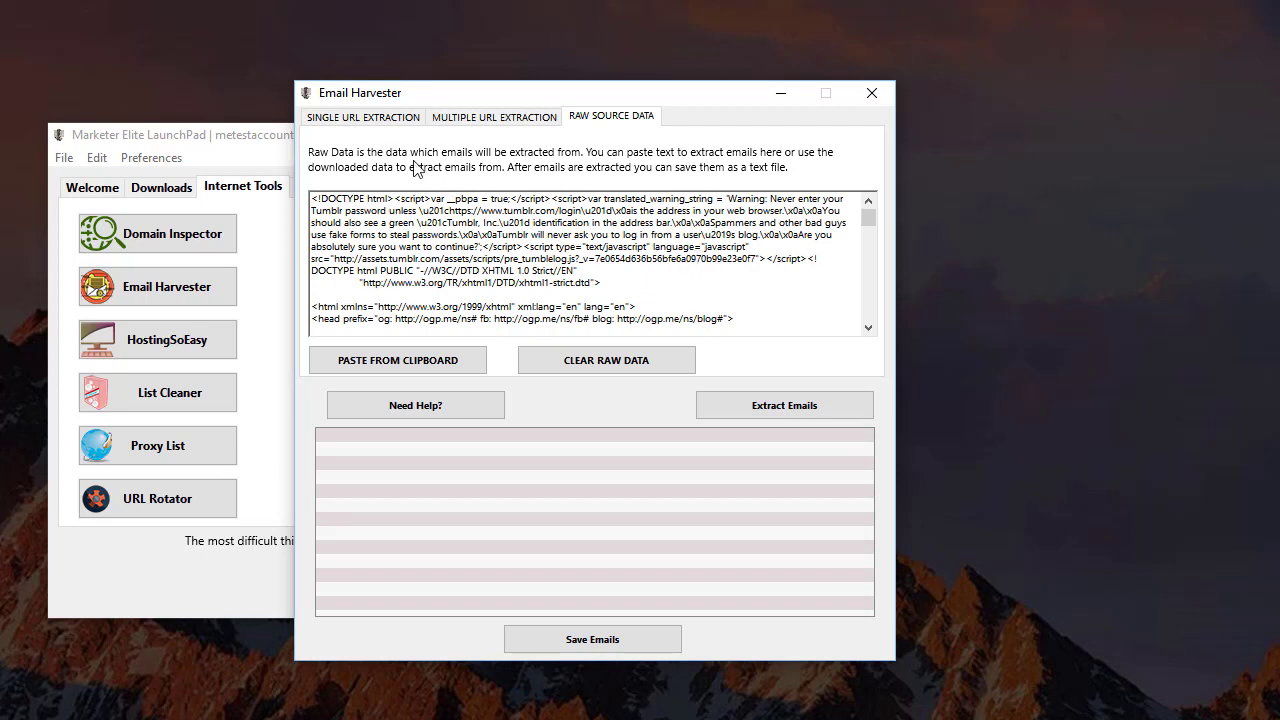
# Extract emails from the downloaded Tumblr page and scroll the resulting example.com addresses
pyautogui.click(363, 117)
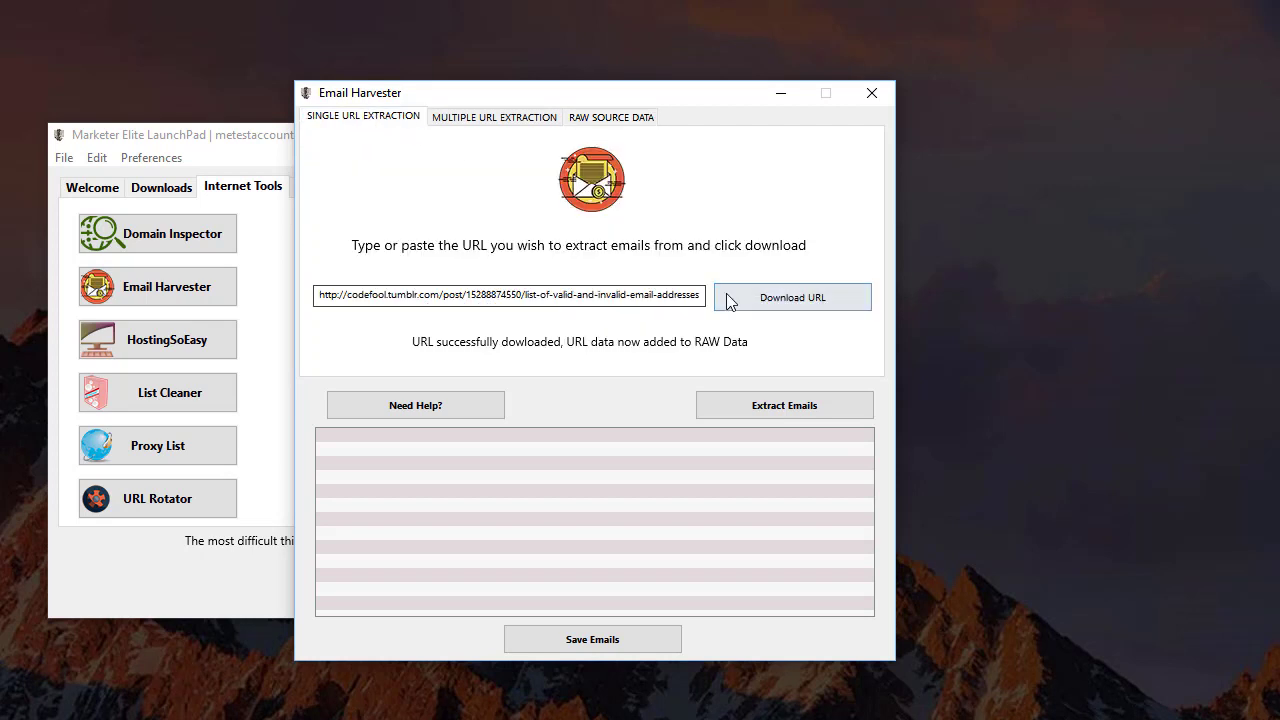
pyautogui.click(785, 410)
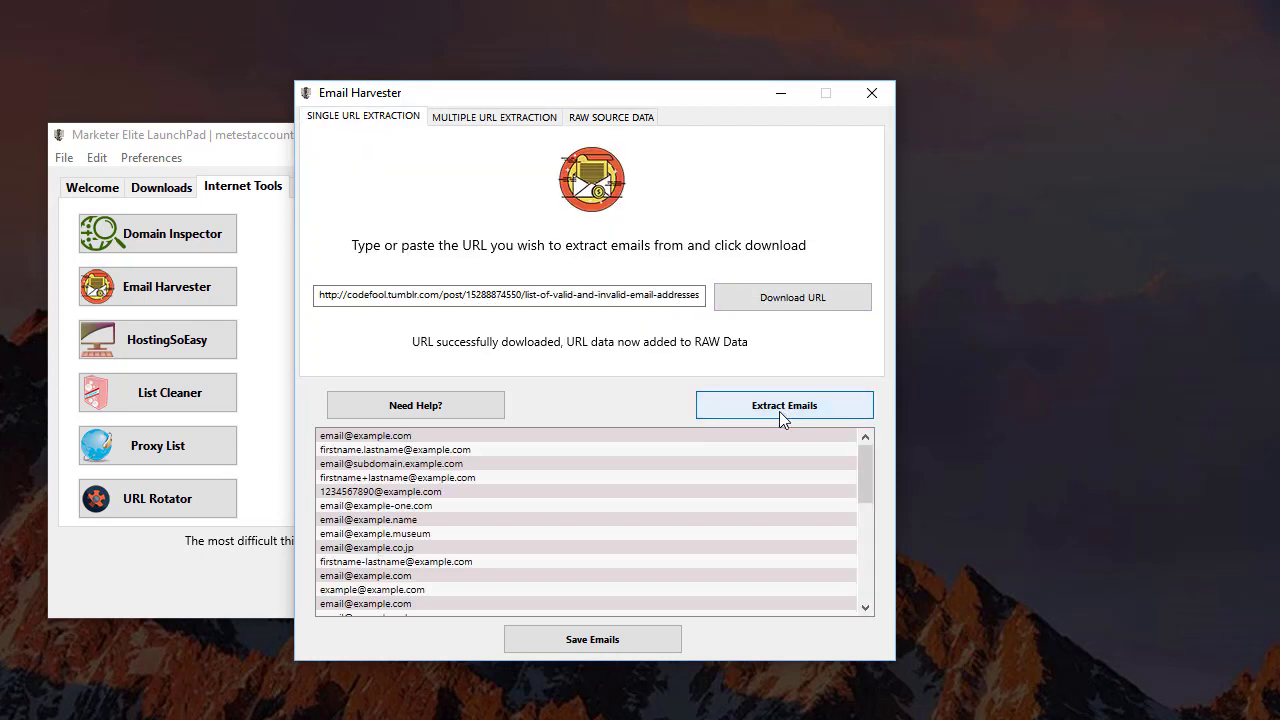
pyautogui.scroll(-4, 370, 472)
pyautogui.scroll(-4, 370, 472)
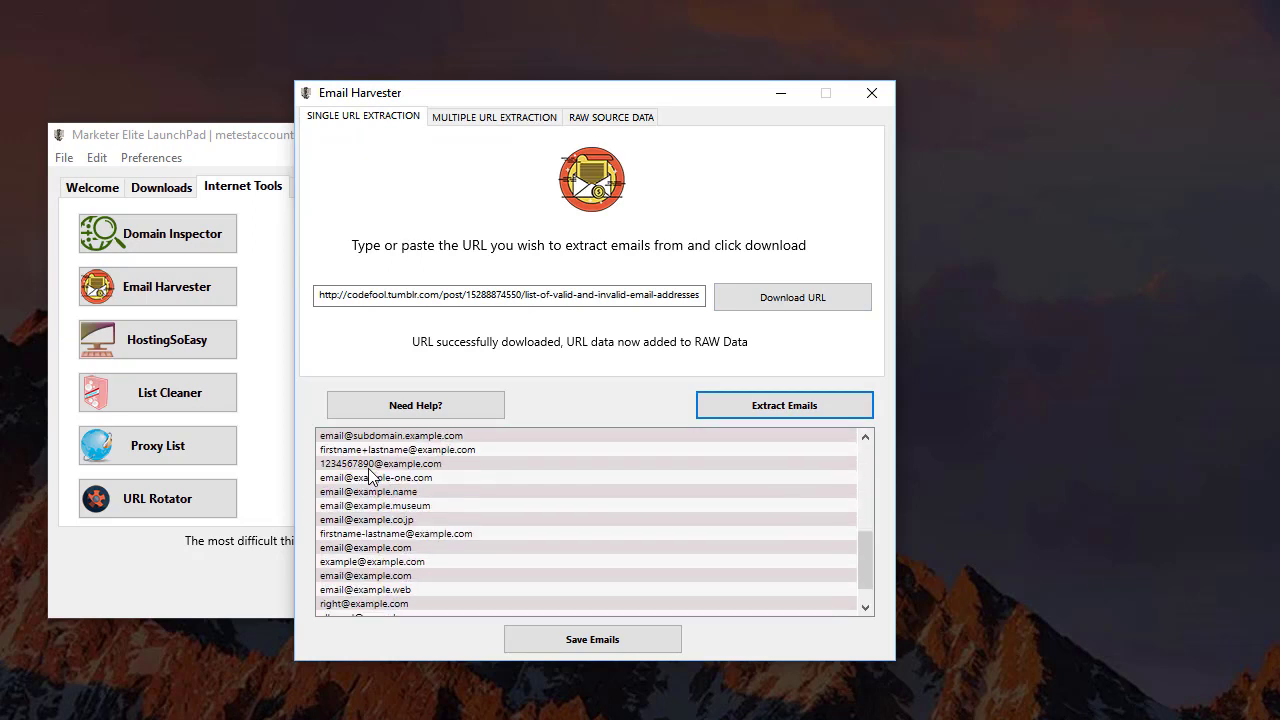
pyautogui.scroll(4, 372, 500)
pyautogui.scroll(1, 388, 522)
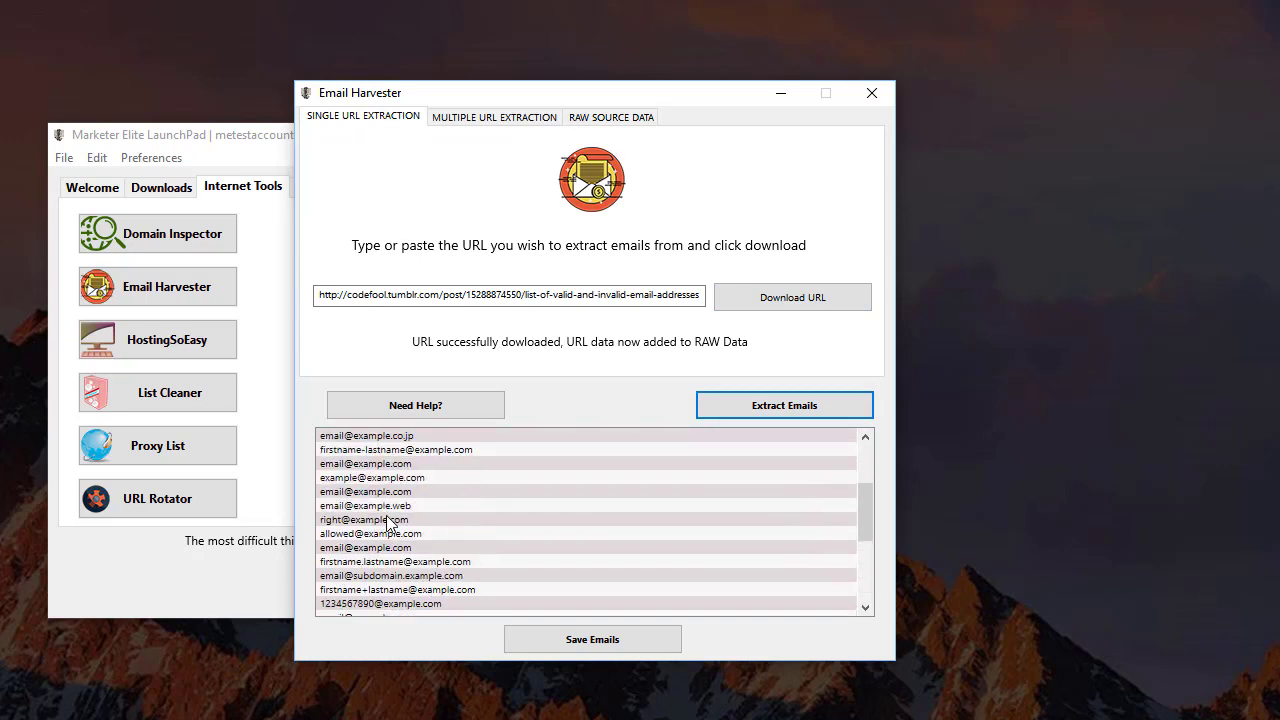
pyautogui.scroll(3, 388, 524)
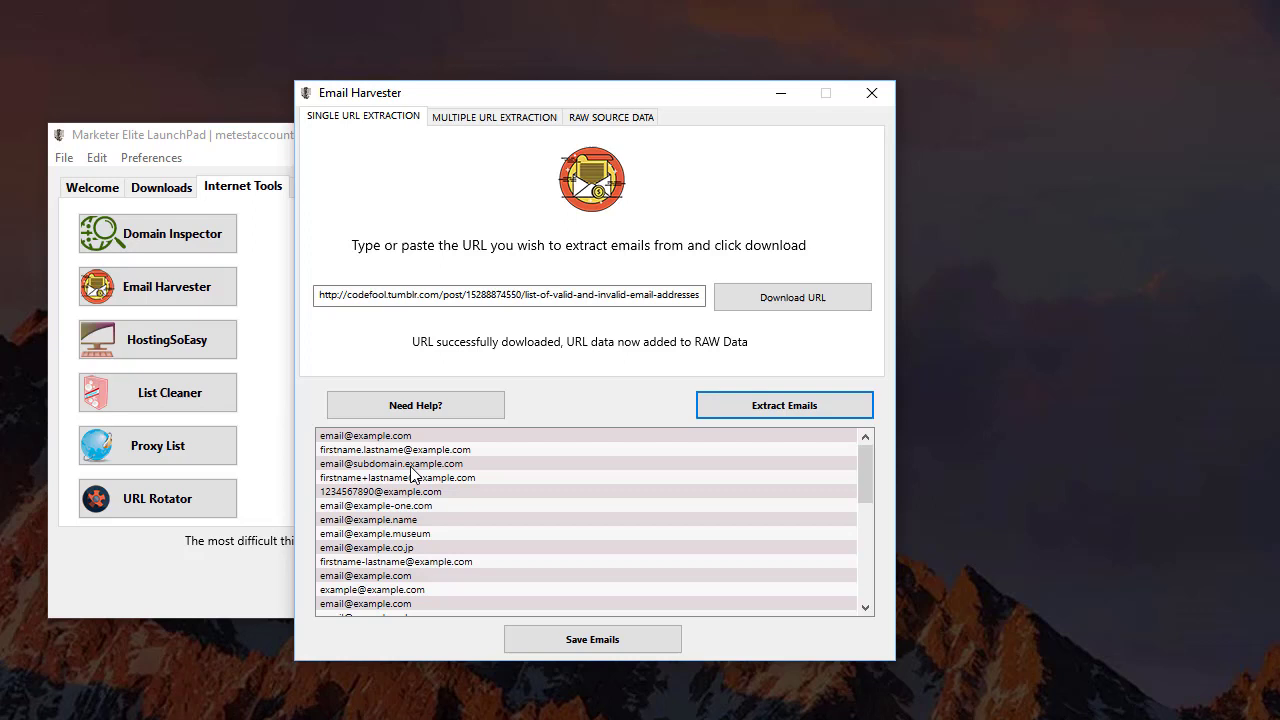
pyautogui.scroll(-2, 438, 480)
pyautogui.scroll(-1, 438, 480)
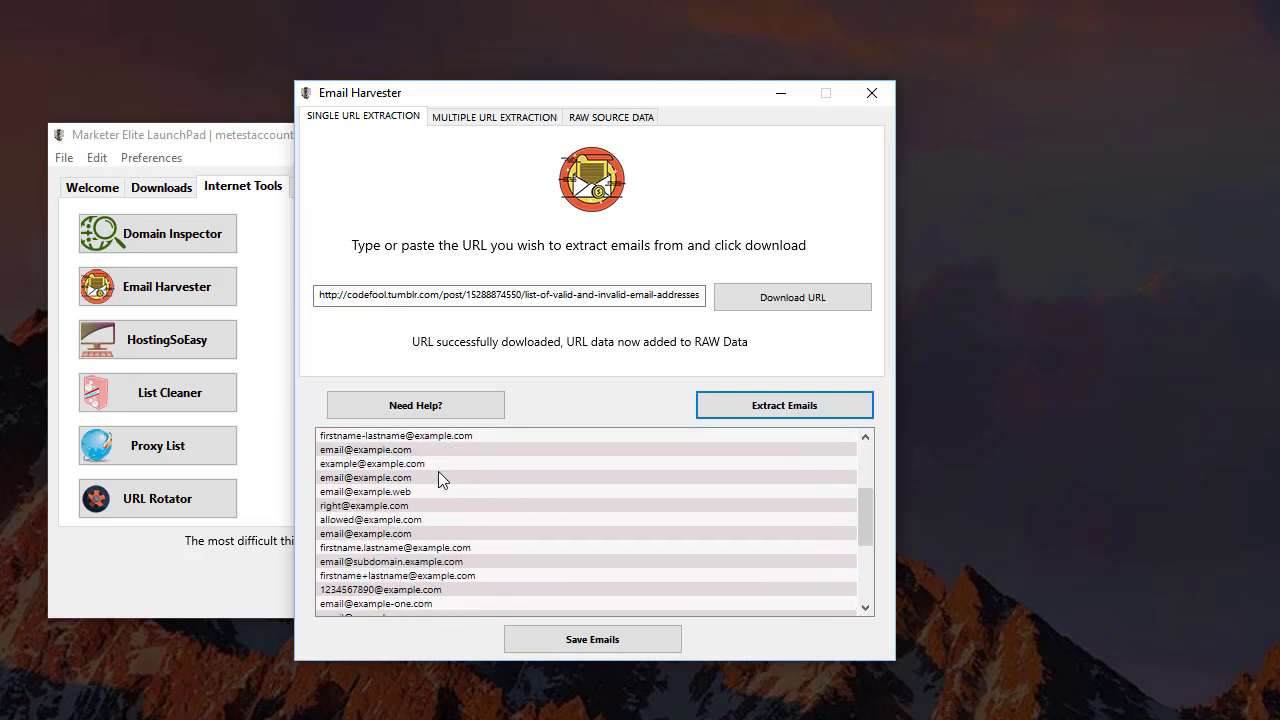
pyautogui.scroll(-3, 438, 477)
pyautogui.scroll(6, 427, 540)
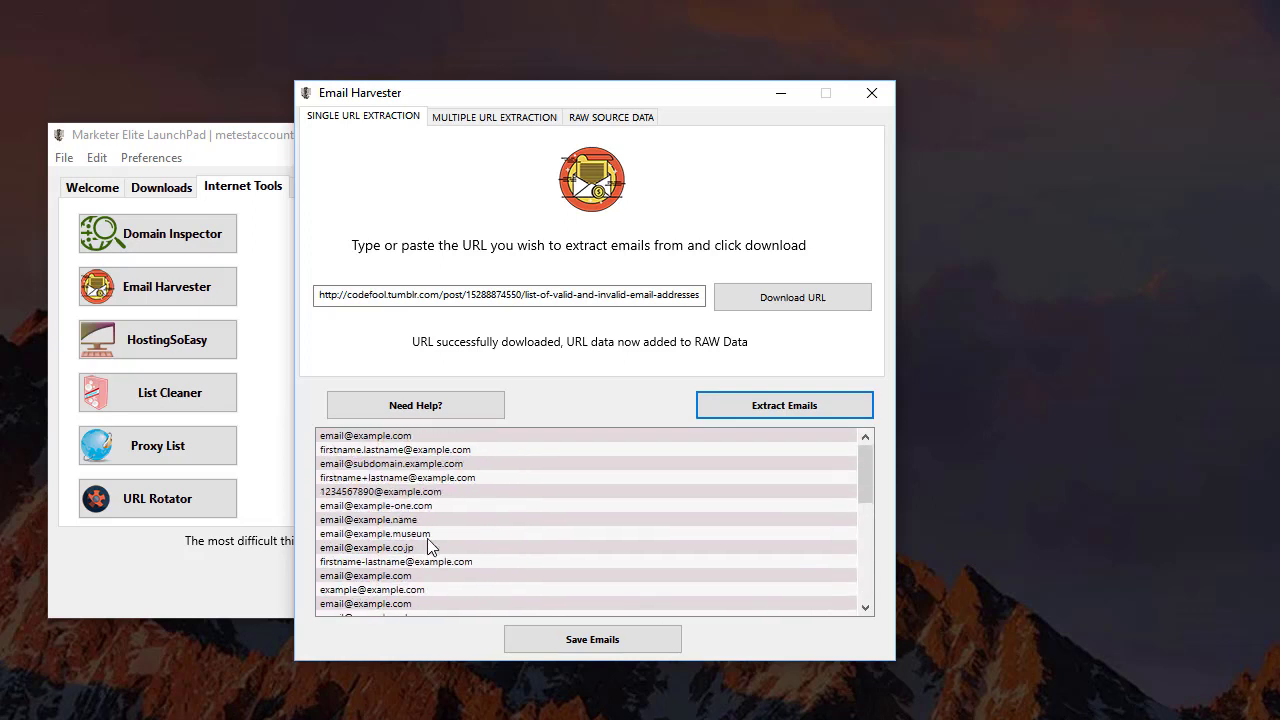
# Clear the downloaded raw source data
pyautogui.click(595, 119)
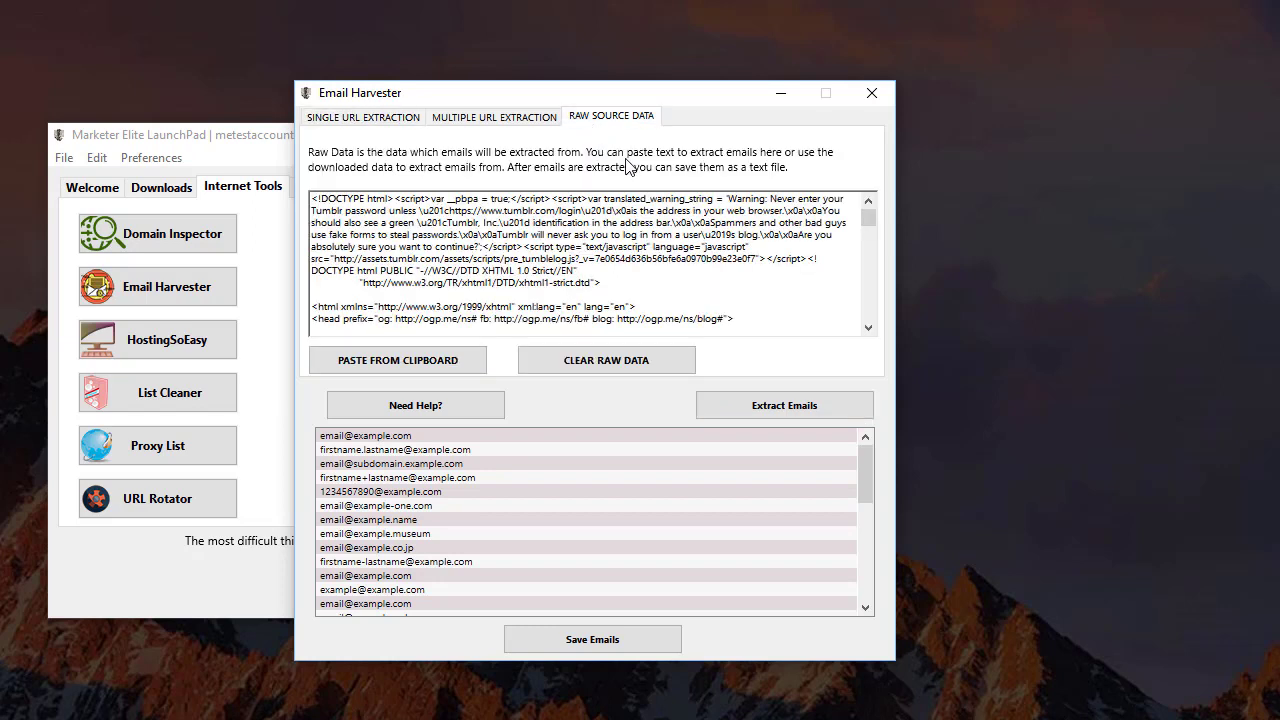
pyautogui.click(614, 364)
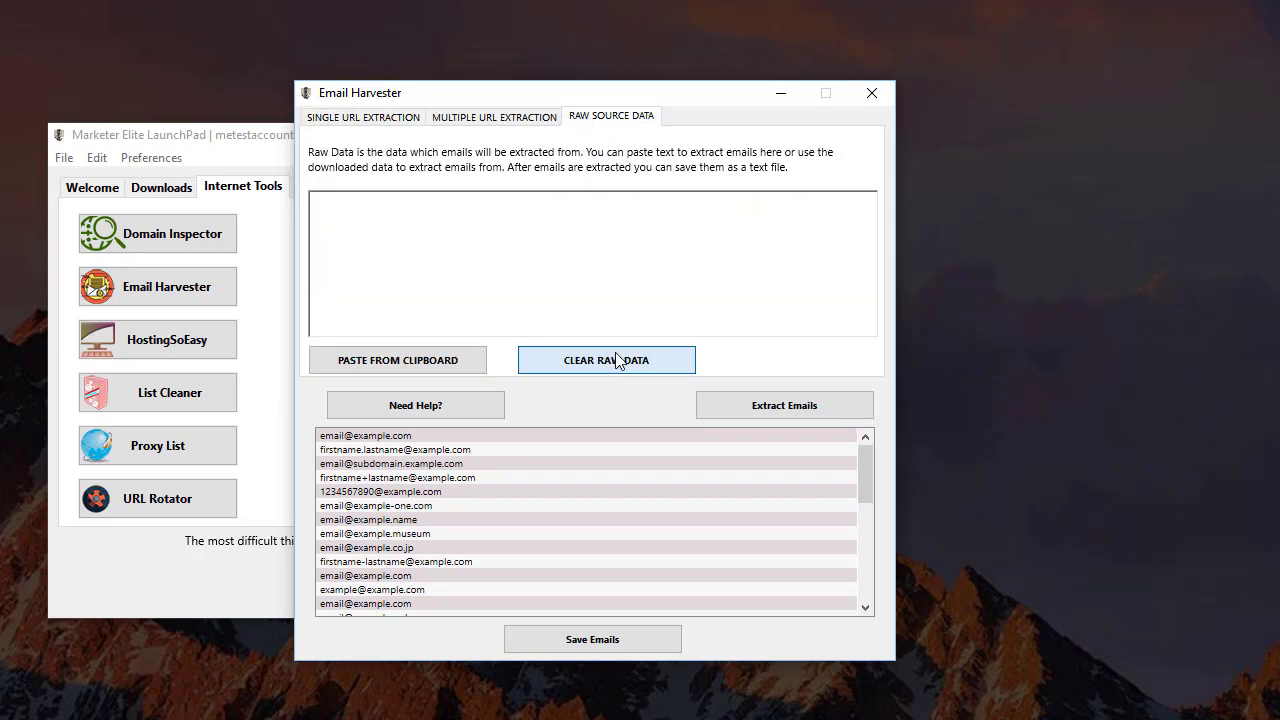
pyautogui.click(470, 118)
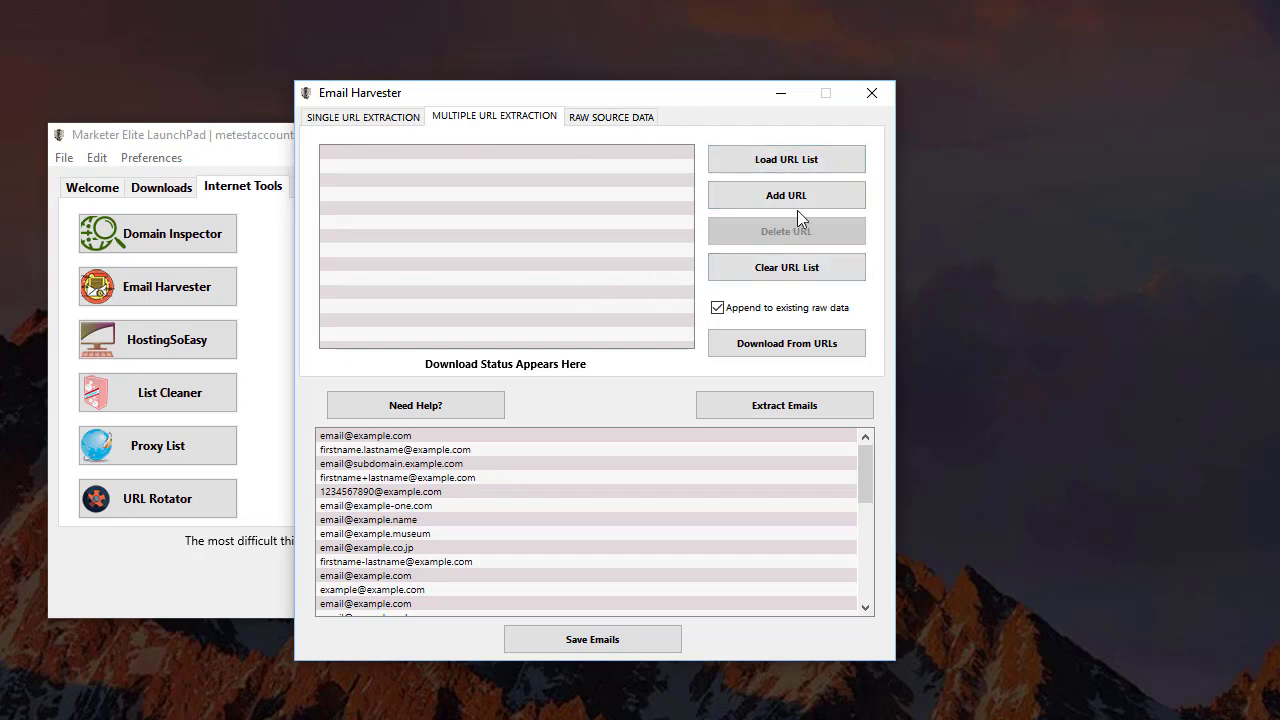
# Close Email Harvester, relaunch it from LaunchPad, and move the window up-left
pyautogui.click(871, 93)
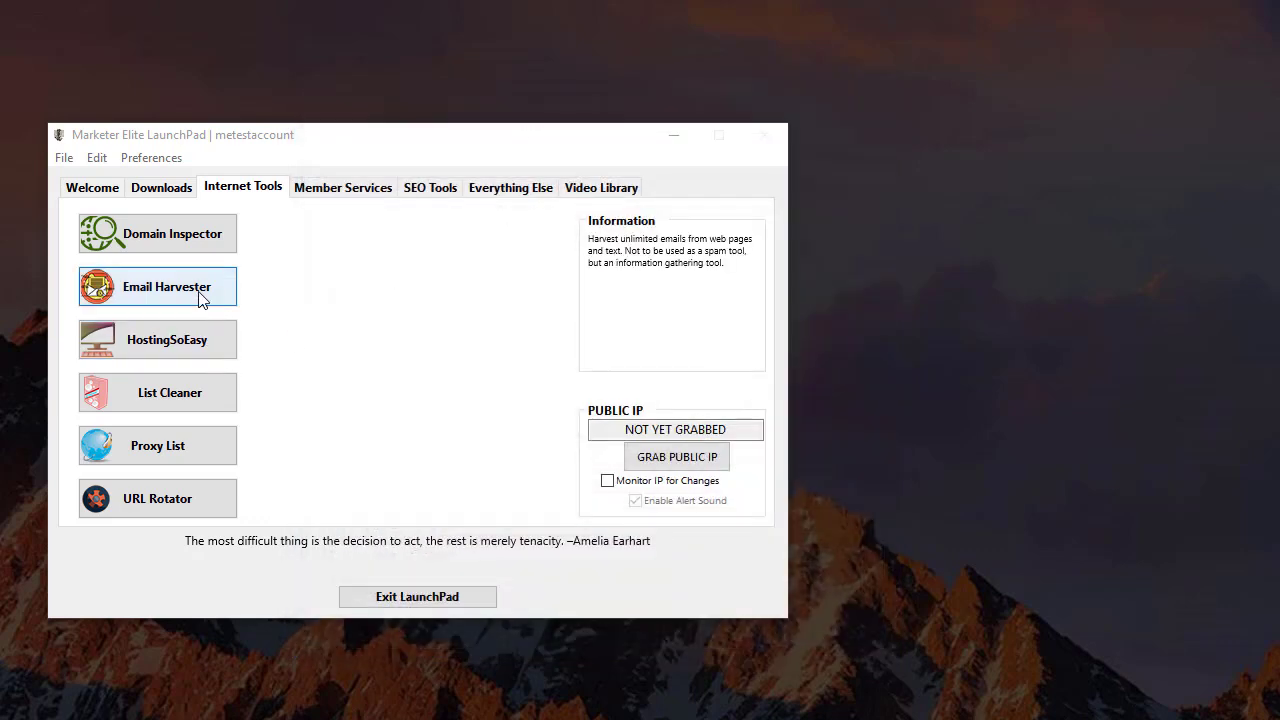
pyautogui.click(200, 292)
pyautogui.moveTo(483, 200); pyautogui.dragTo(455, 154)
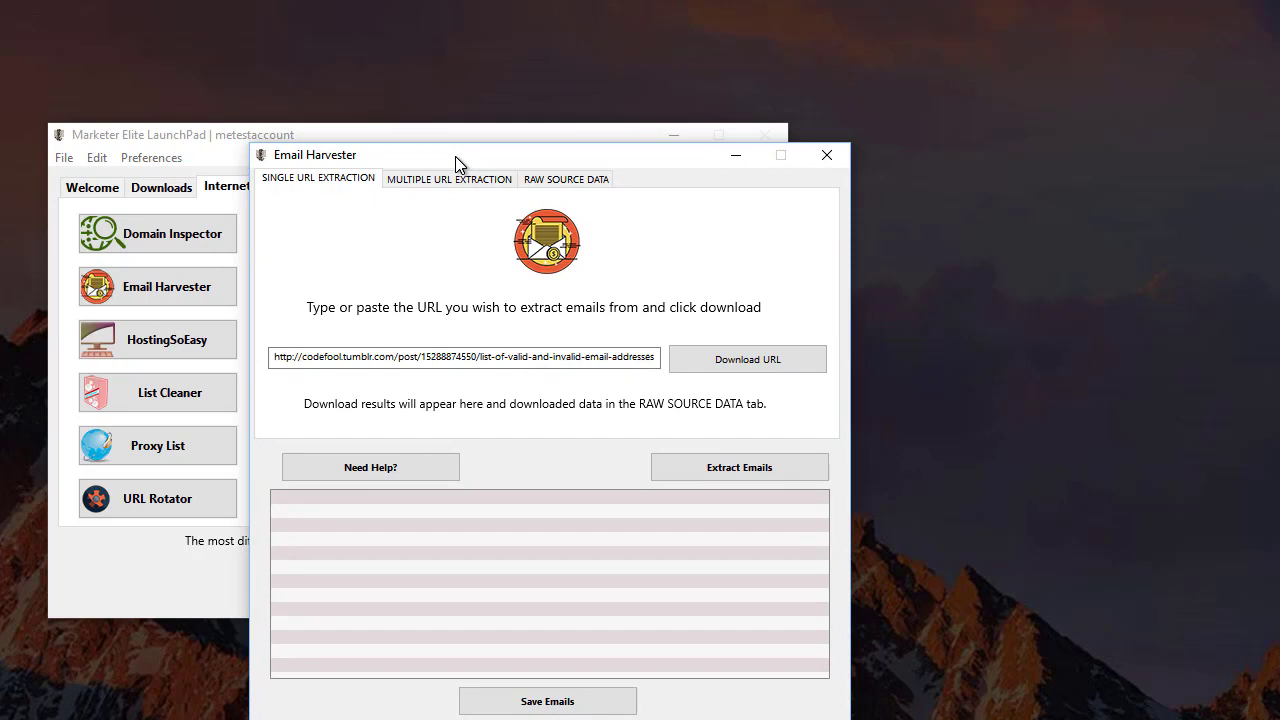
# Empty the leftover raw source data
pyautogui.click(564, 177)
pyautogui.click(579, 422)
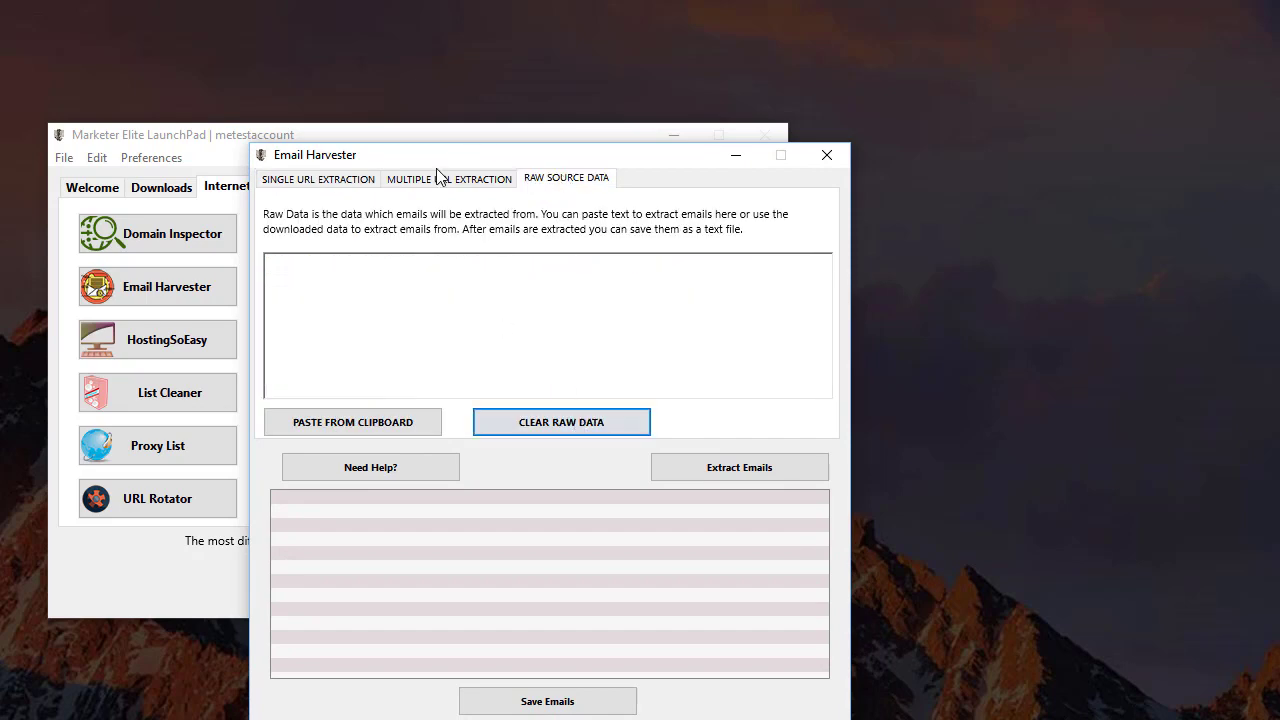
pyautogui.click(447, 178)
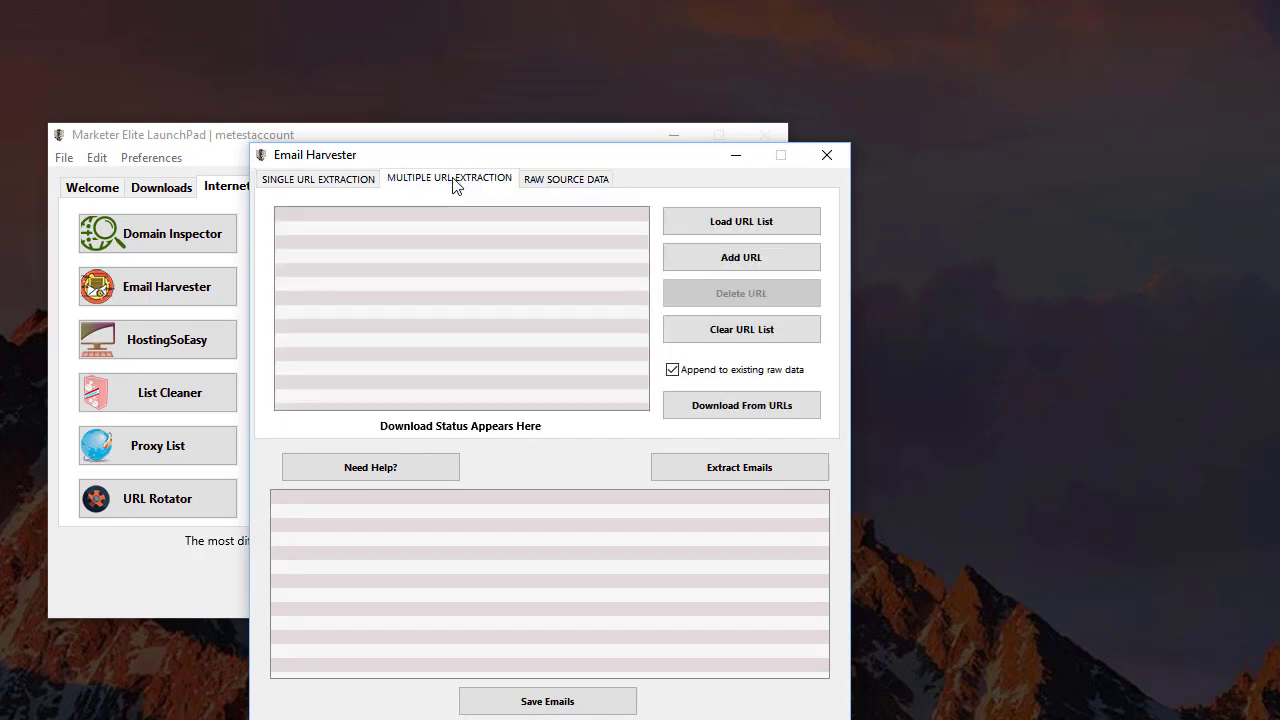
# Load the six URLs from emailharvester-urls.txt into the multiple-URL list
pyautogui.click(750, 224)
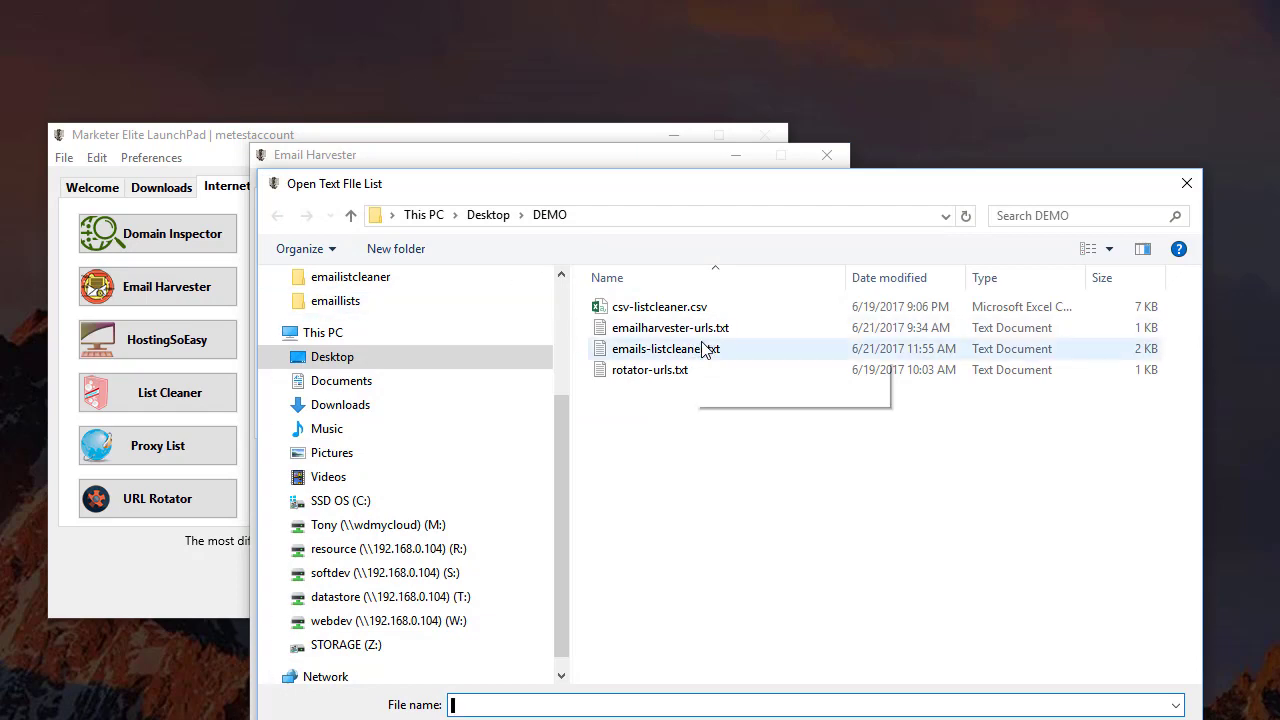
pyautogui.doubleClick(690, 328)
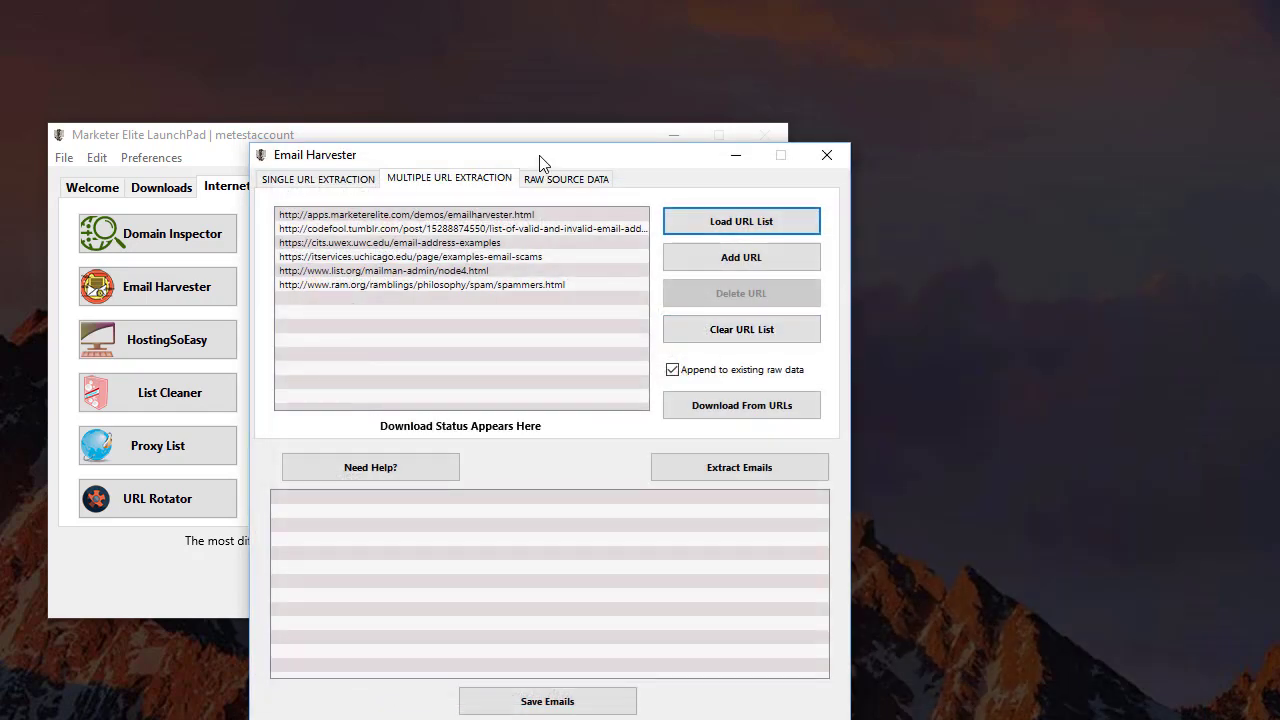
pyautogui.moveTo(514, 160); pyautogui.dragTo(491, 83)
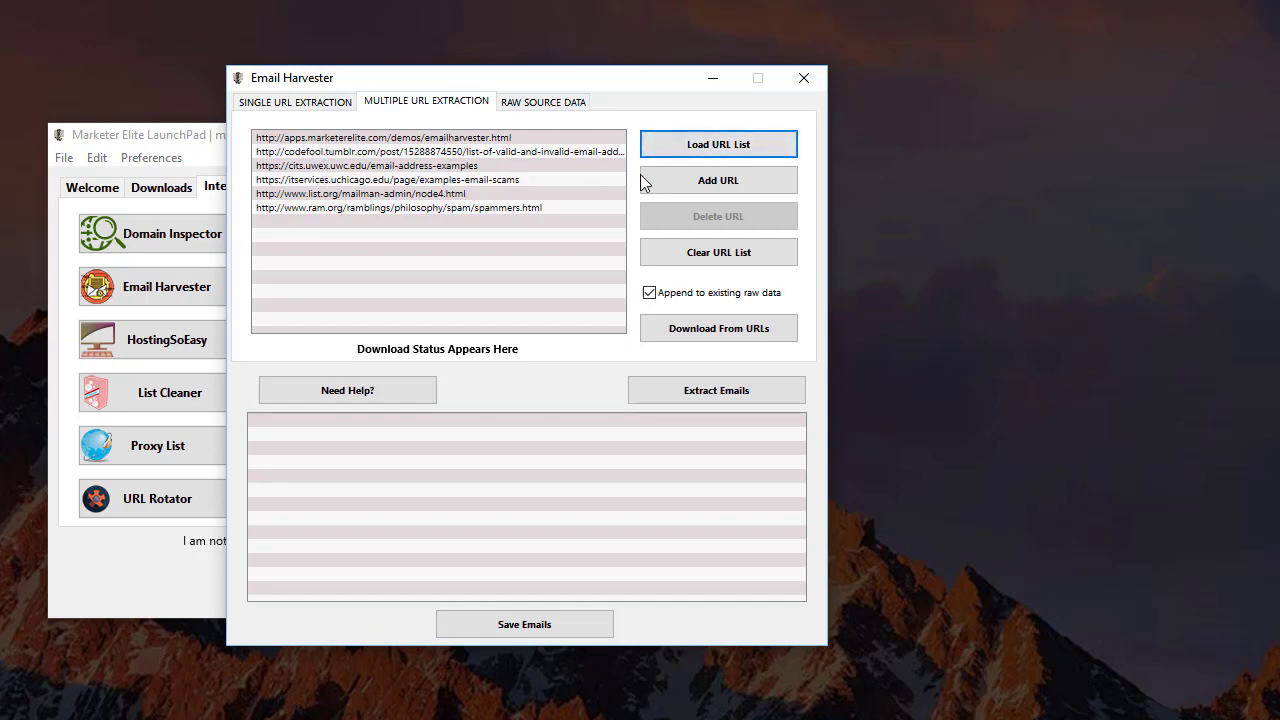
pyautogui.click(688, 182)
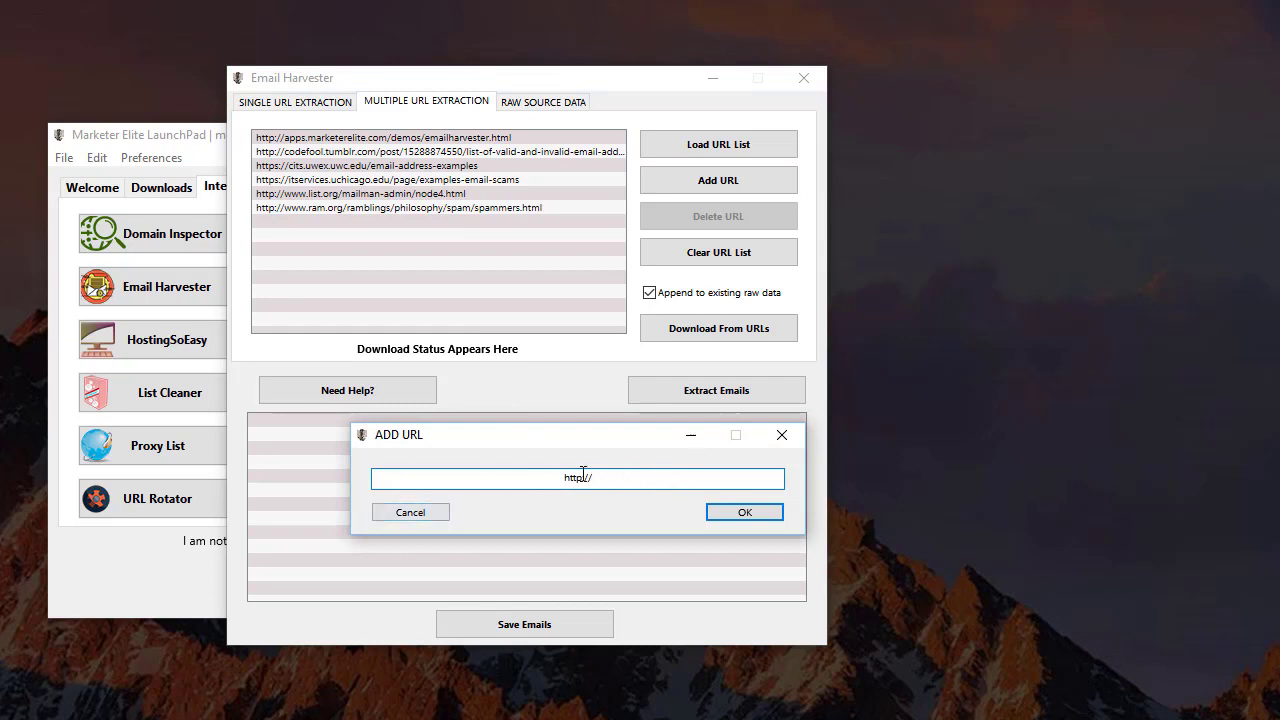
pyautogui.click(415, 513)
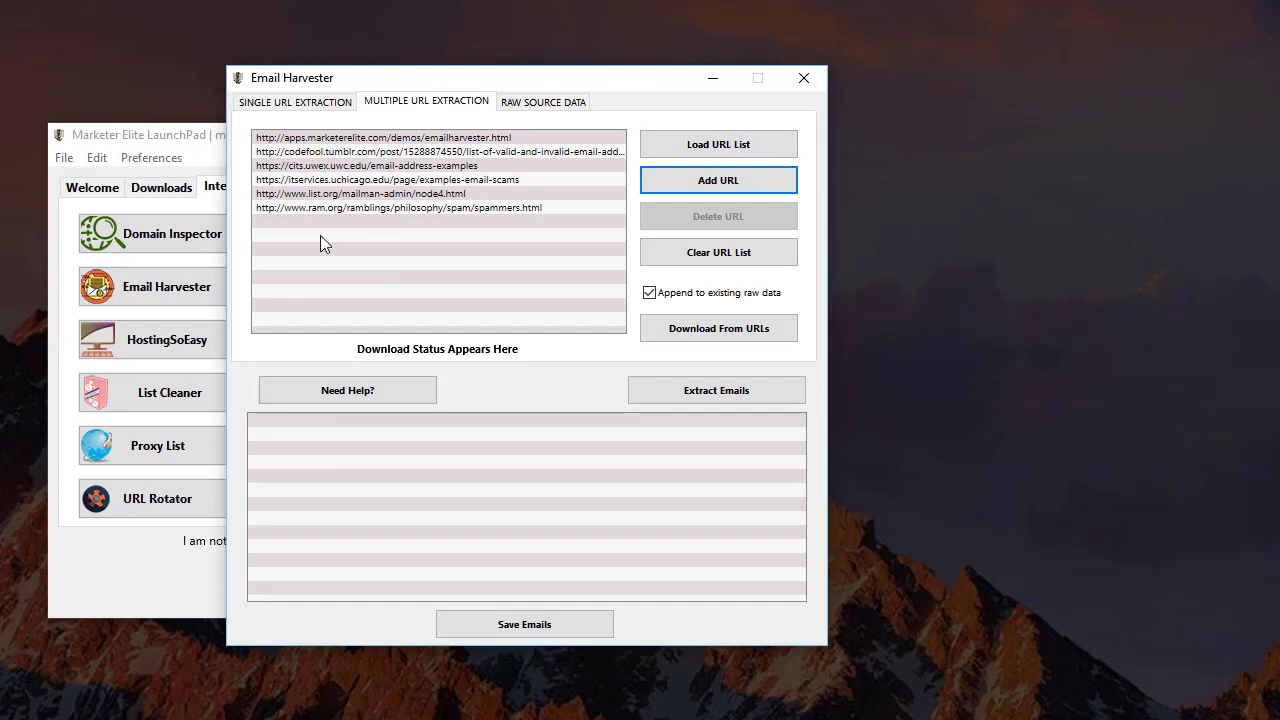
# Download all six listed URLs and scroll through their combined raw HTML
pyautogui.click(745, 337)
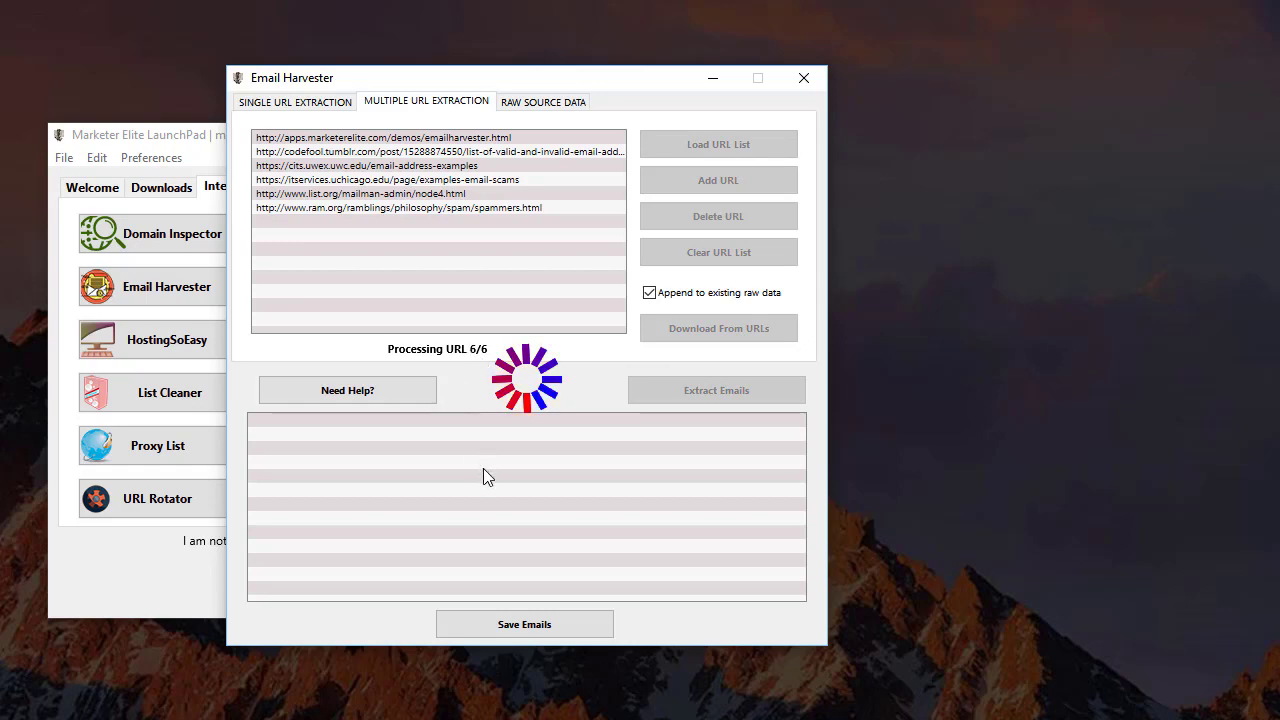
pyautogui.click(545, 102)
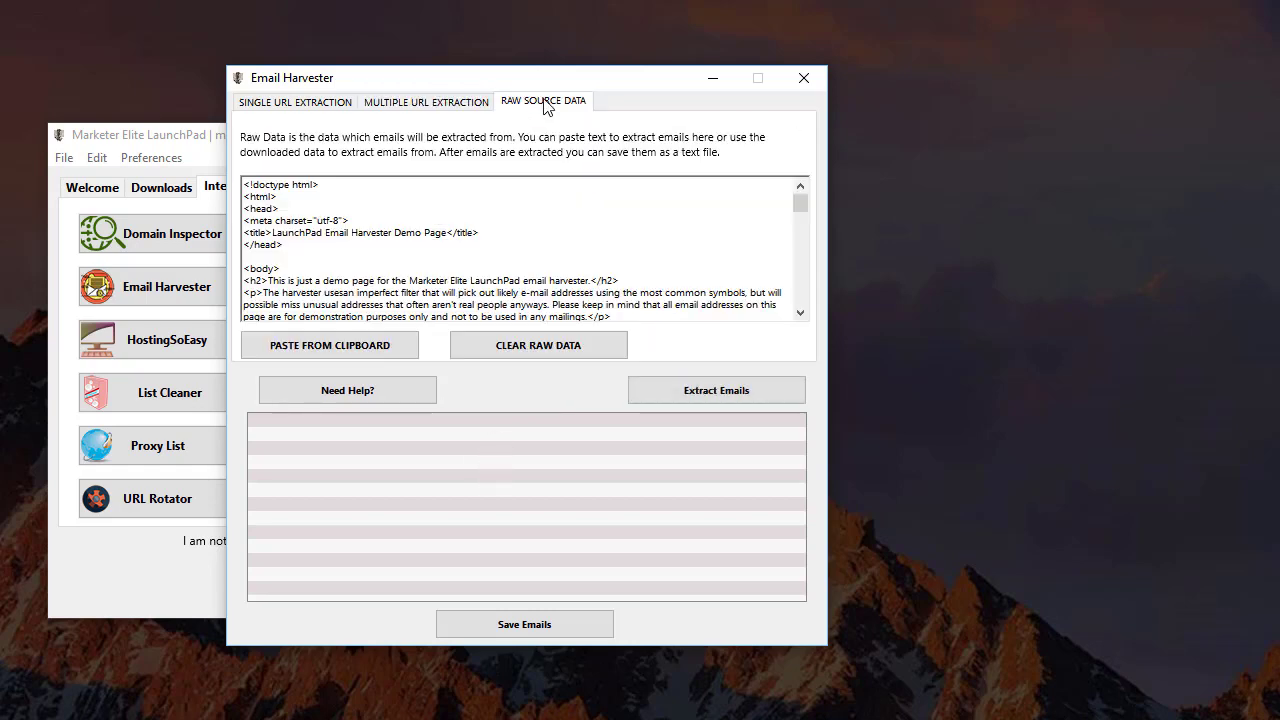
pyautogui.scroll(-5, 530, 234)
pyautogui.scroll(-5, 530, 234)
pyautogui.scroll(-5, 530, 234)
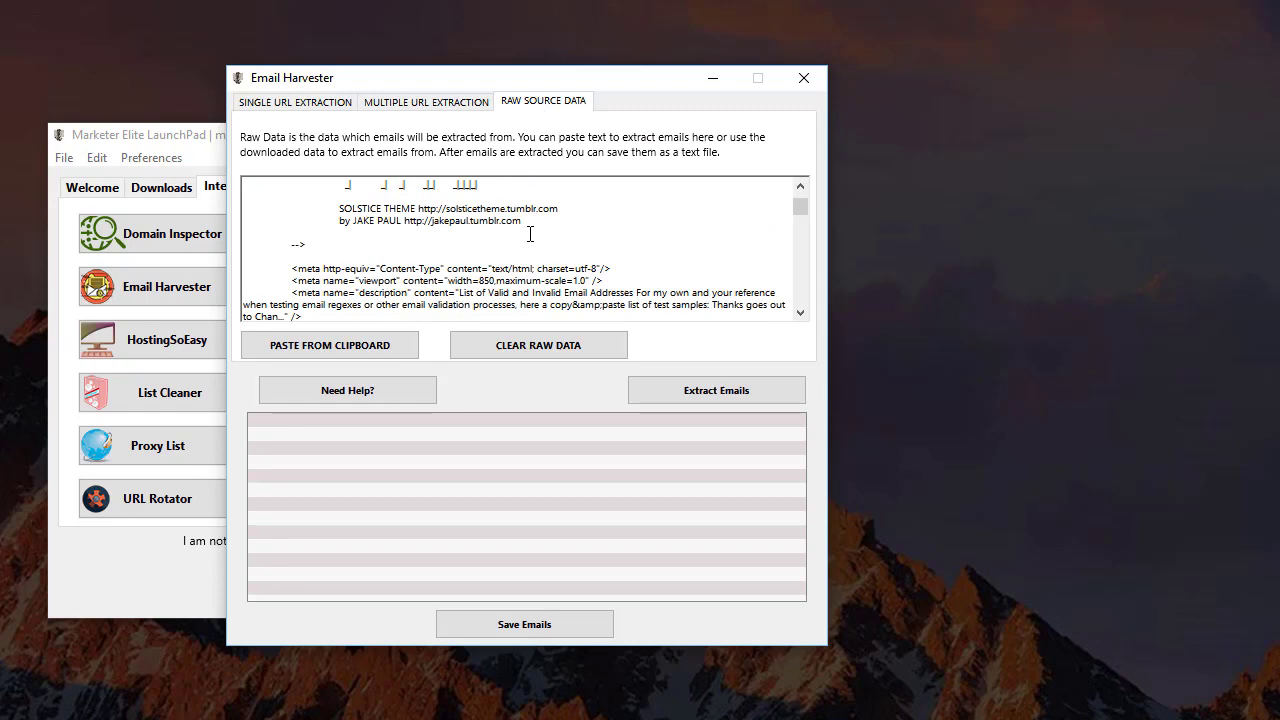
pyautogui.scroll(-5, 530, 234)
pyautogui.scroll(-5, 530, 234)
pyautogui.scroll(-5, 530, 234)
pyautogui.scroll(-5, 530, 234)
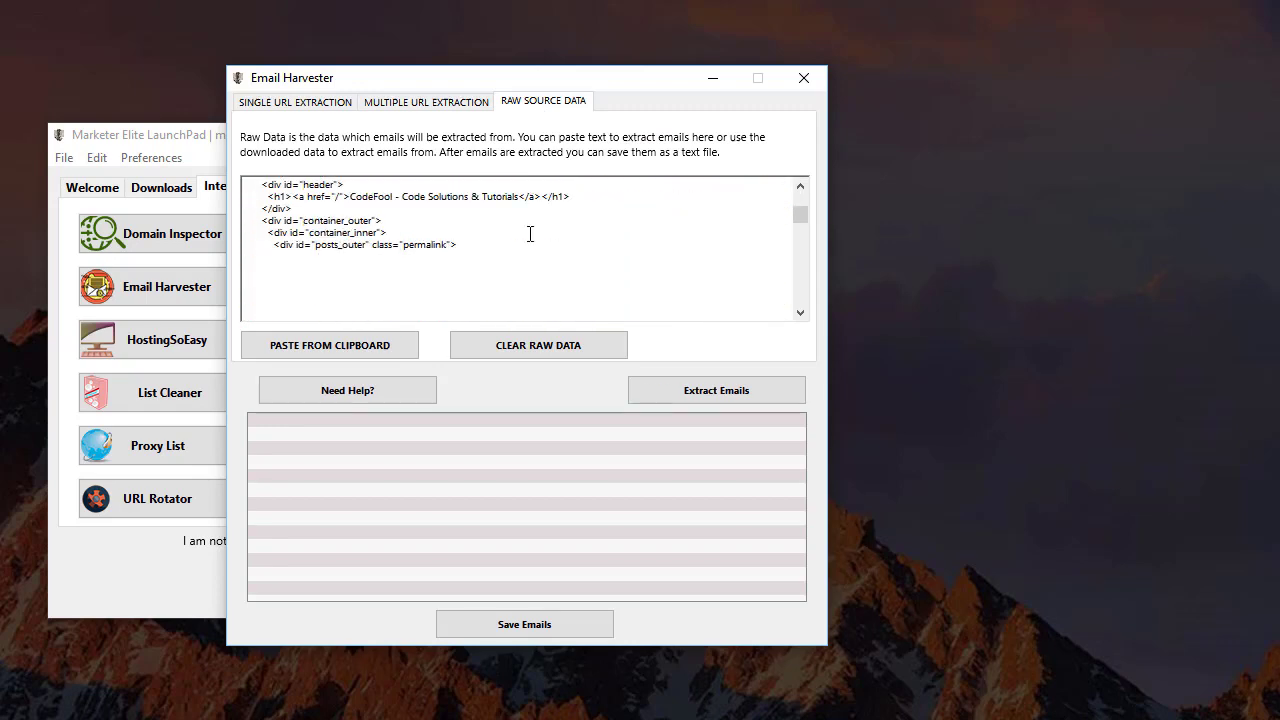
pyautogui.scroll(-5, 530, 234)
pyautogui.scroll(-5, 530, 234)
pyautogui.scroll(-5, 530, 234)
pyautogui.scroll(-5, 530, 234)
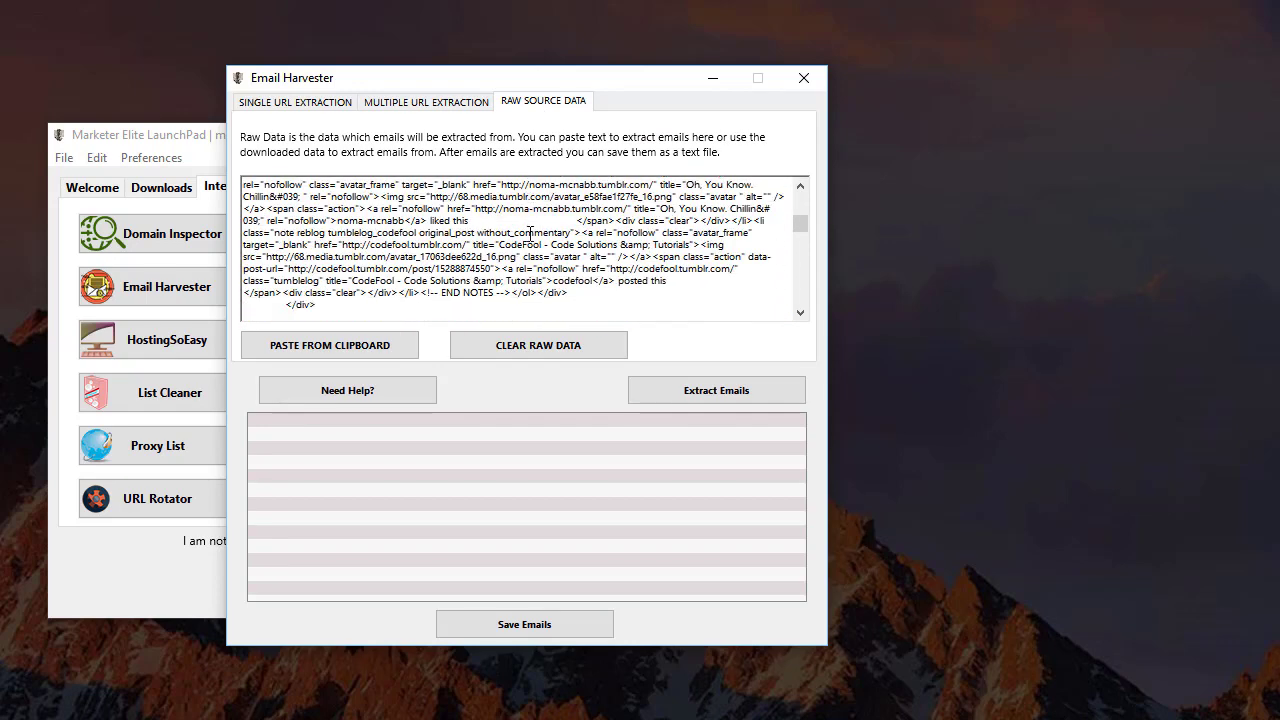
pyautogui.scroll(-5, 530, 234)
# Extract emails from the six pages' raw data and scroll the varied-domain results
pyautogui.click(689, 395)
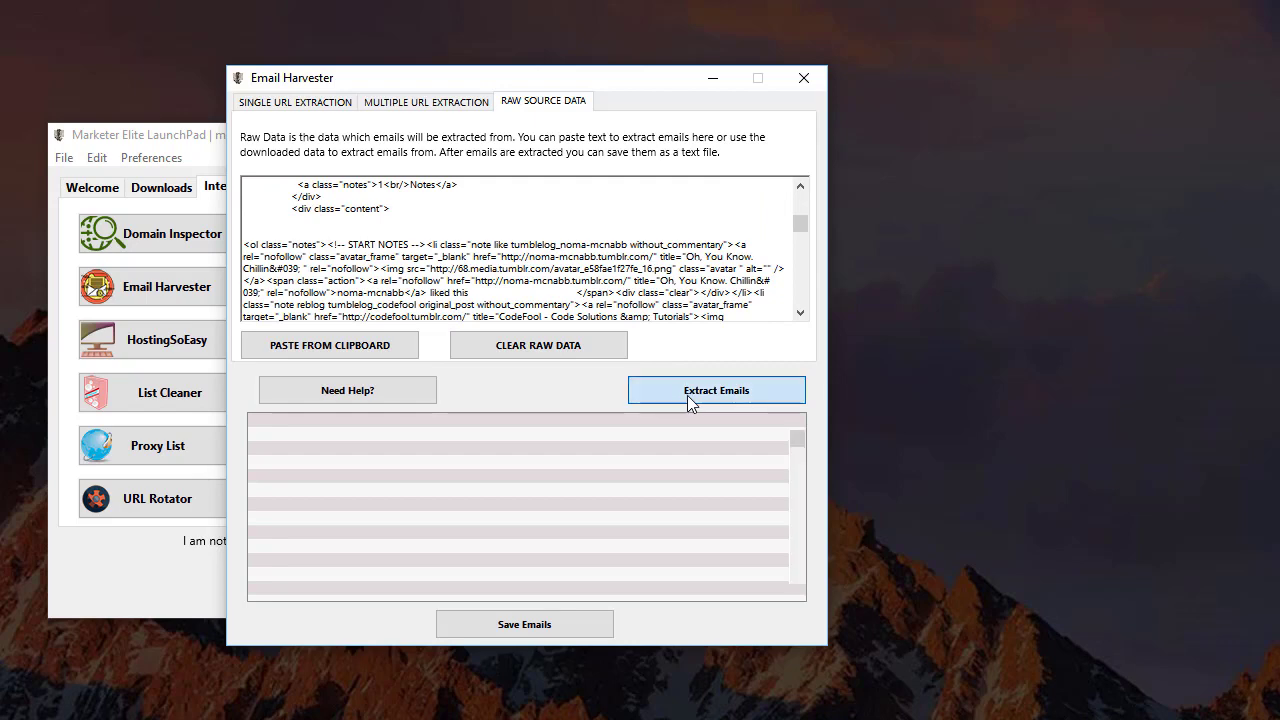
pyautogui.scroll(-2, 464, 473)
pyautogui.scroll(-2, 464, 473)
pyautogui.scroll(-2, 464, 471)
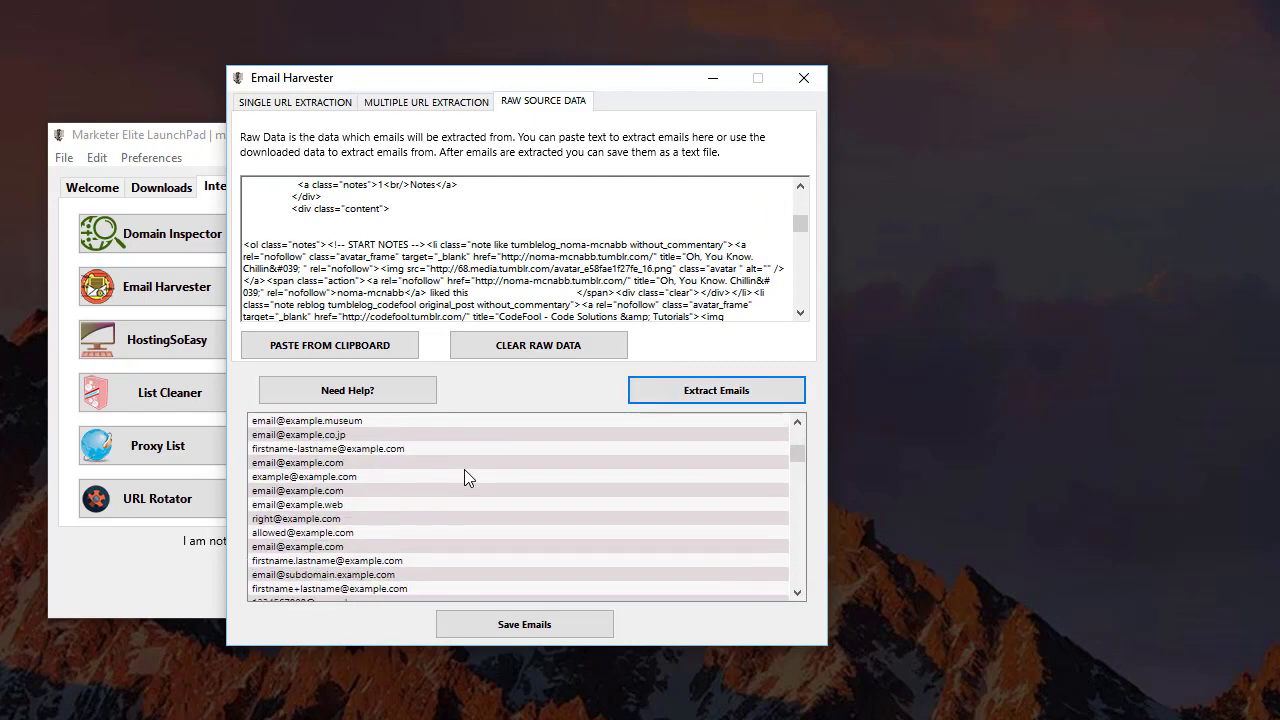
pyautogui.scroll(-2, 464, 469)
pyautogui.scroll(-2, 464, 469)
pyautogui.scroll(-2, 464, 469)
pyautogui.scroll(-2, 466, 468)
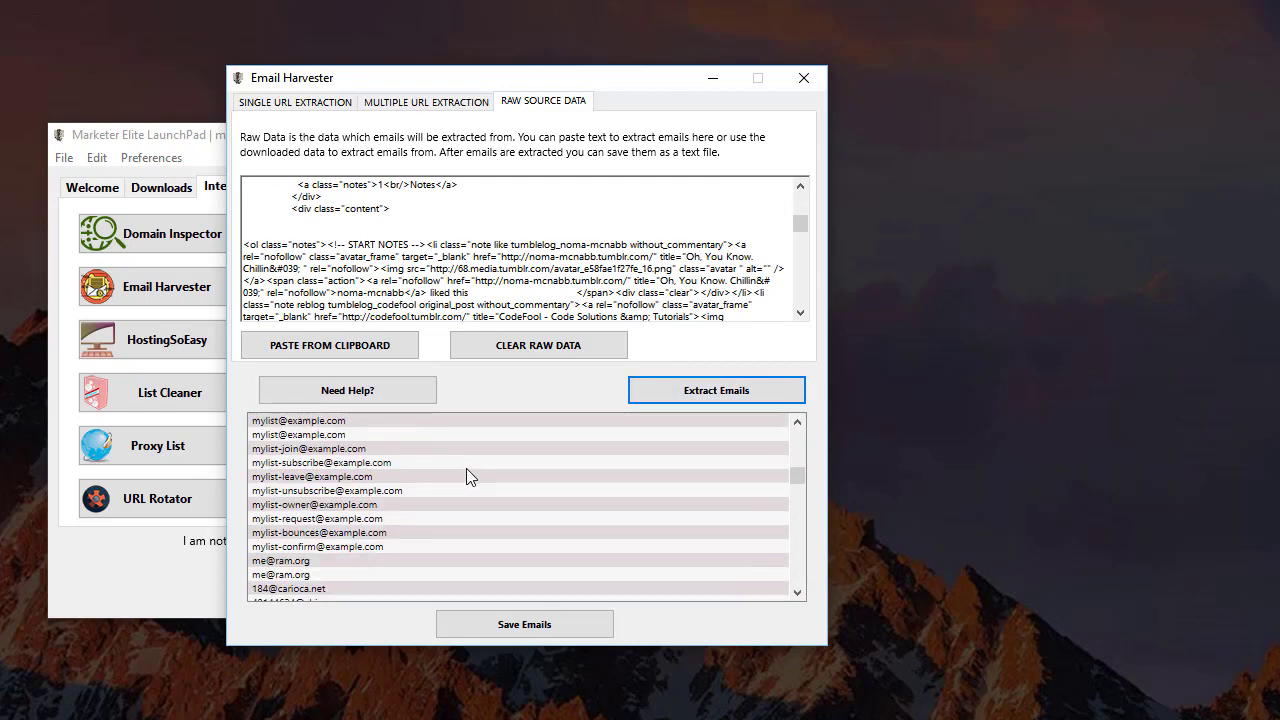
pyautogui.scroll(-2, 466, 468)
pyautogui.scroll(-2, 466, 468)
pyautogui.scroll(-2, 468, 464)
pyautogui.scroll(-2, 468, 464)
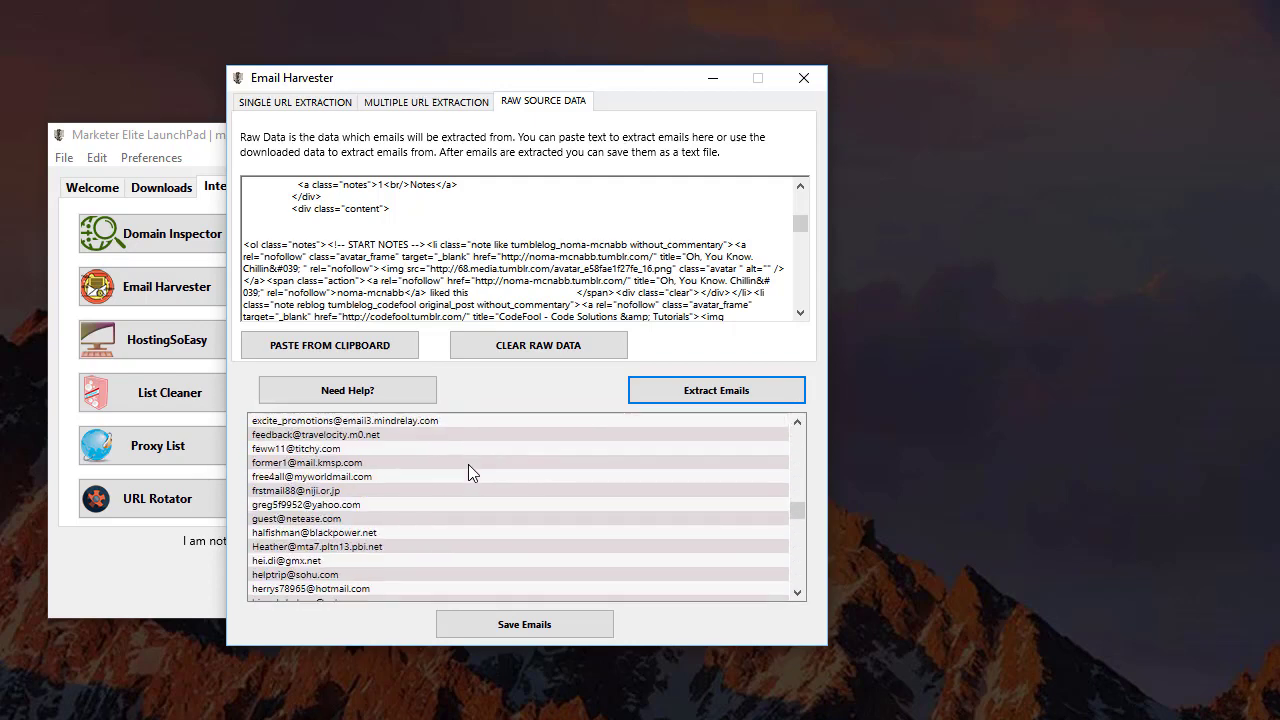
pyautogui.scroll(-2, 468, 464)
pyautogui.scroll(-3, 468, 473)
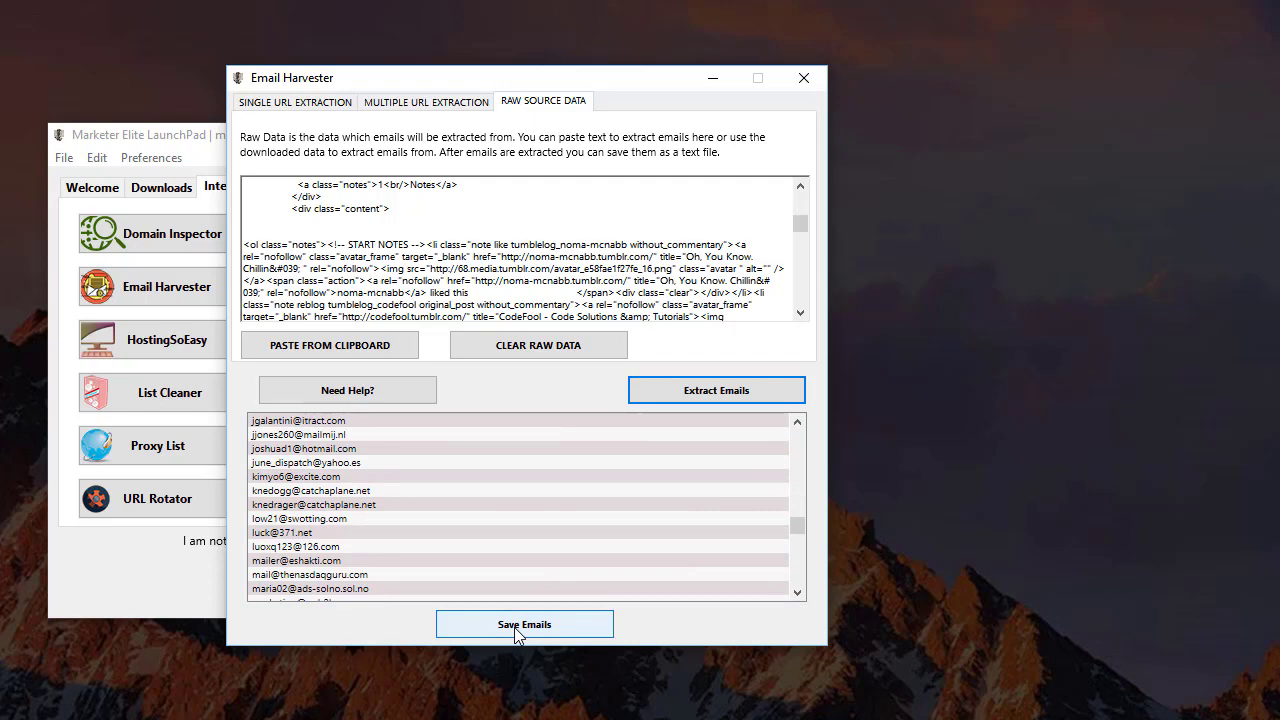
pyautogui.click(133, 386)
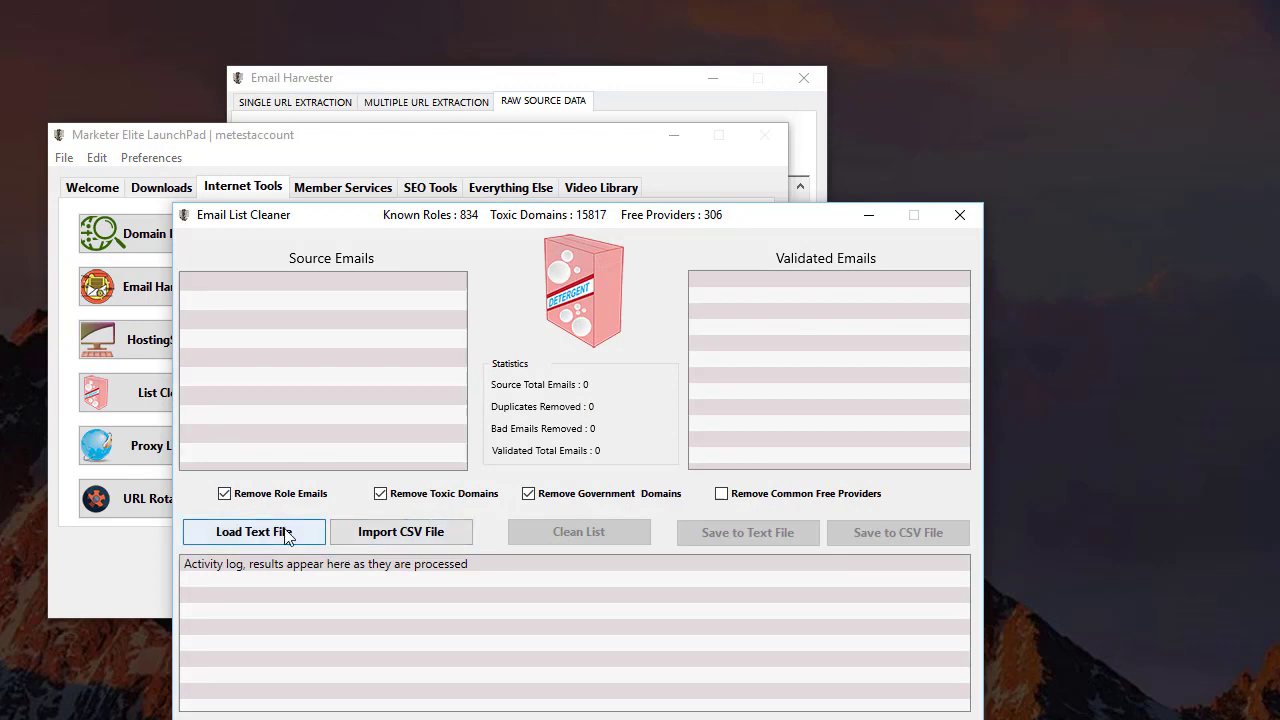
pyautogui.click(873, 215)
pyautogui.click(642, 92)
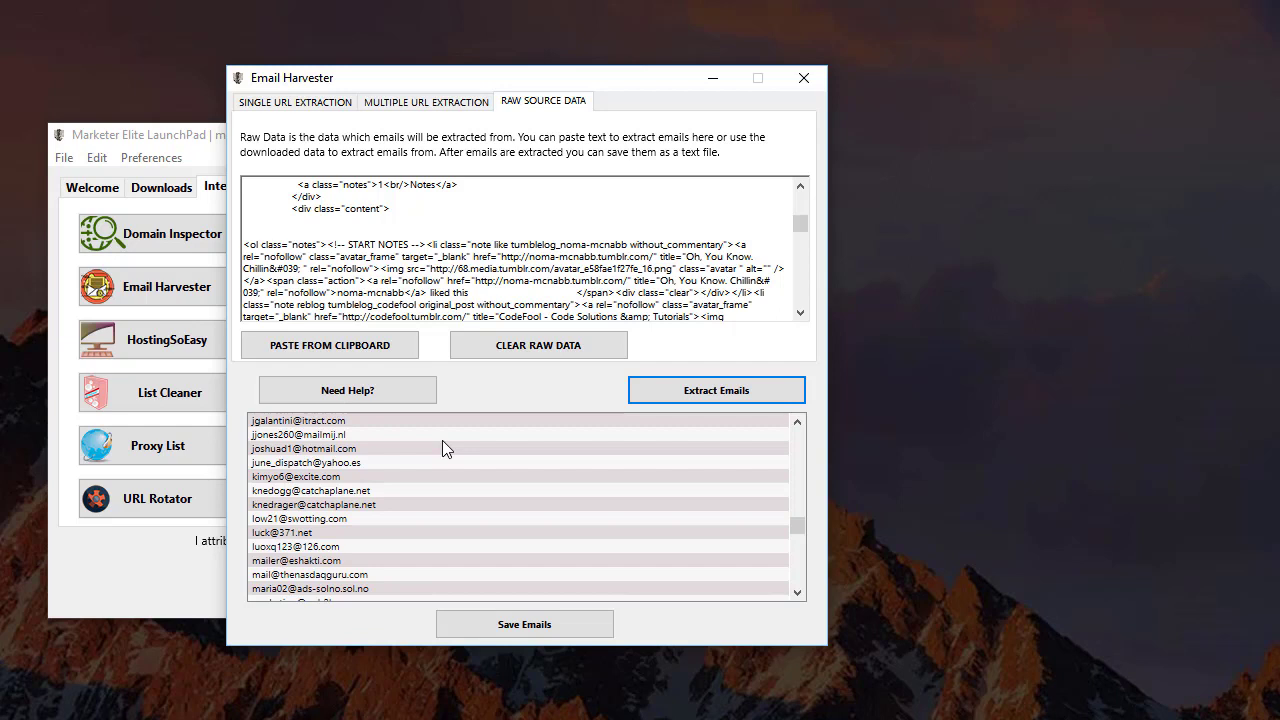
# Return to the multiple-URL page to confirm the download finished and review the email list
pyautogui.click(442, 101)
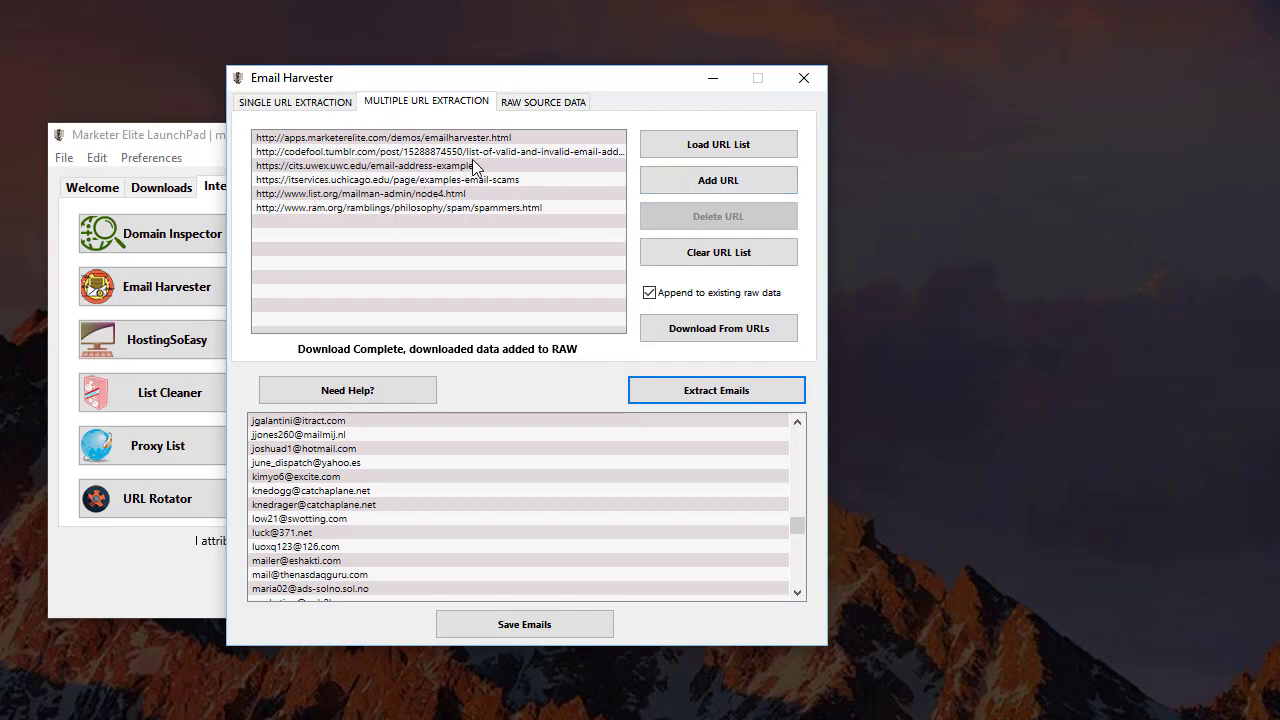
pyautogui.click(297, 102)
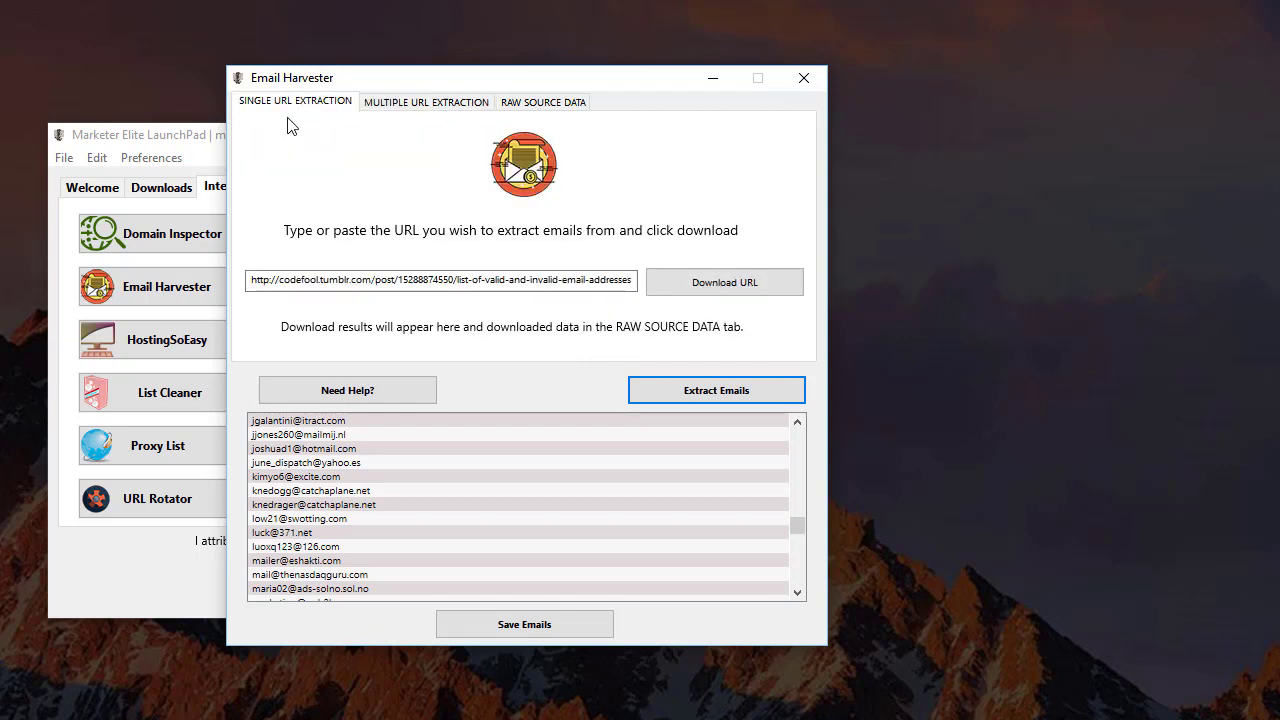
pyautogui.click(450, 104)
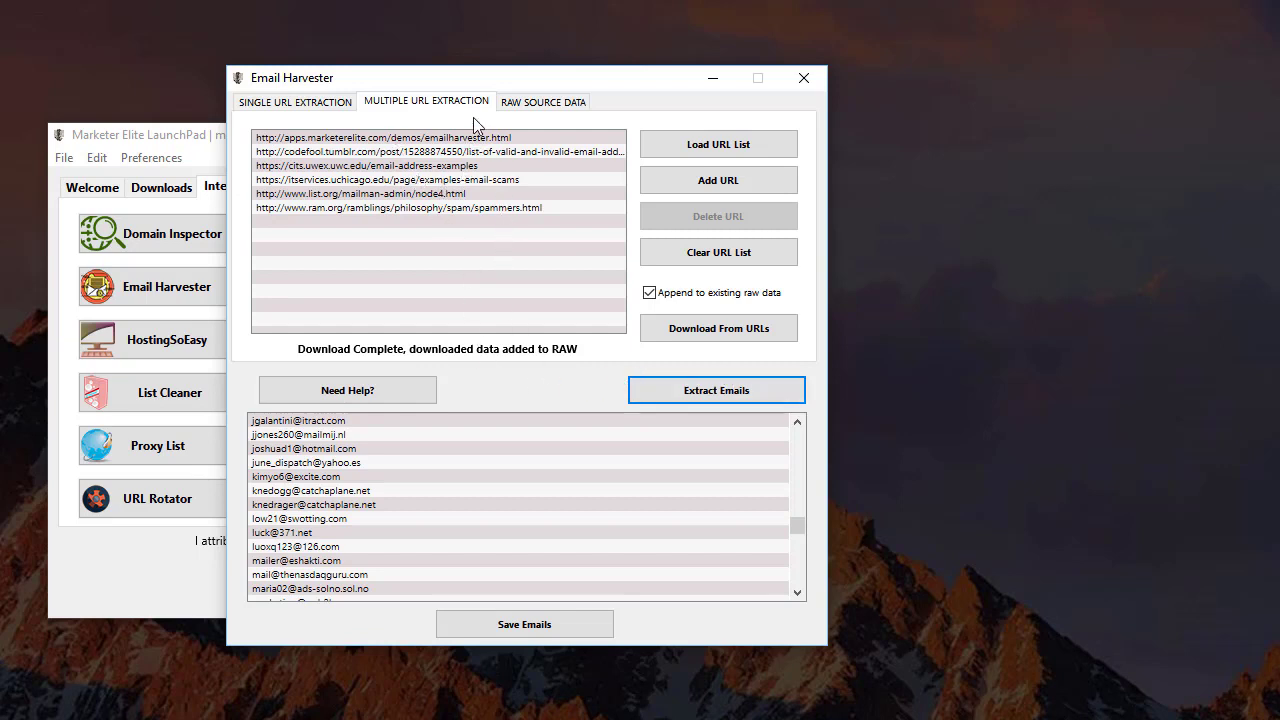
pyautogui.scroll(-6, 393, 479)
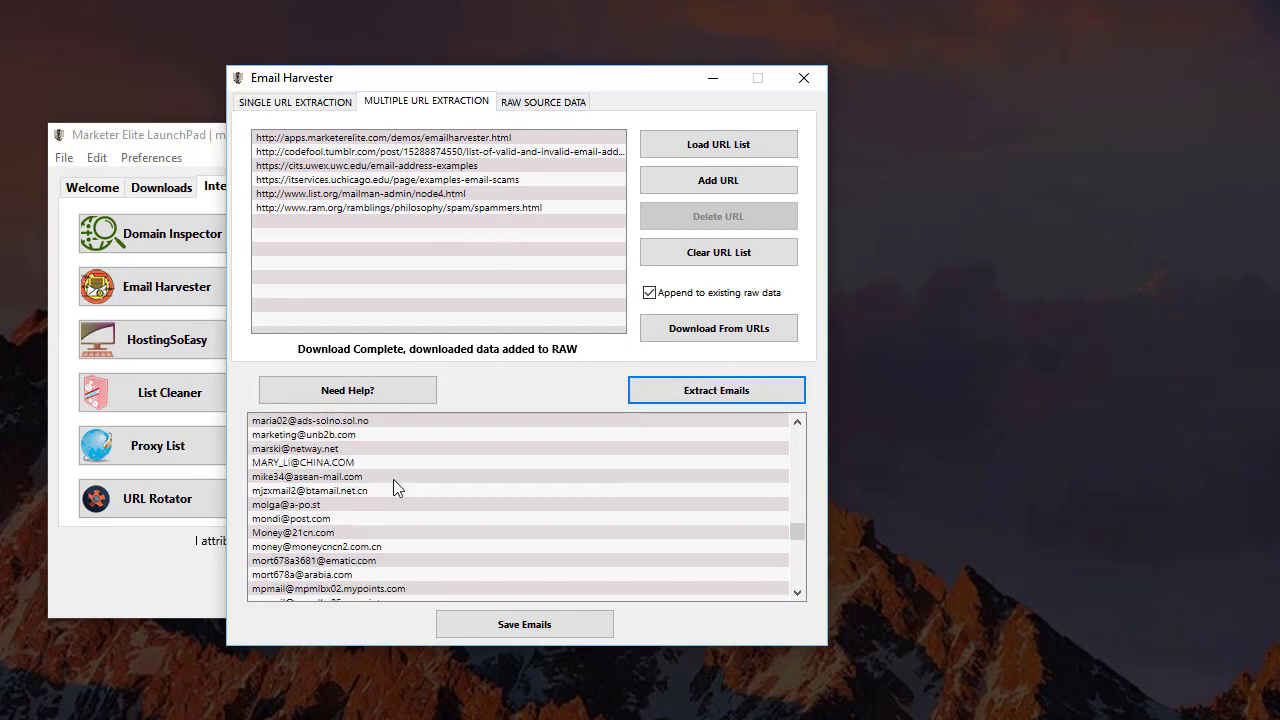
pyautogui.scroll(3, 393, 479)
pyautogui.scroll(-1, 490, 583)
# Check the raw source data page, then go back to the multiple-URL list
pyautogui.click(543, 102)
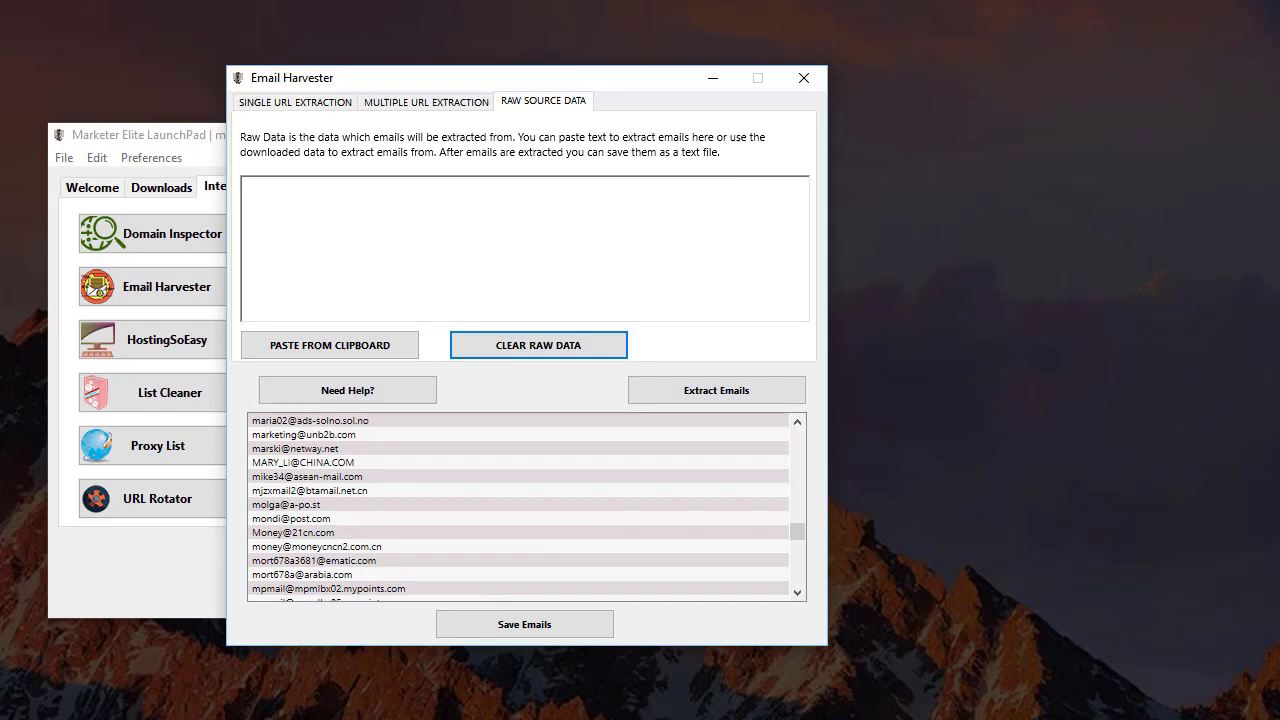
pyautogui.click(430, 102)
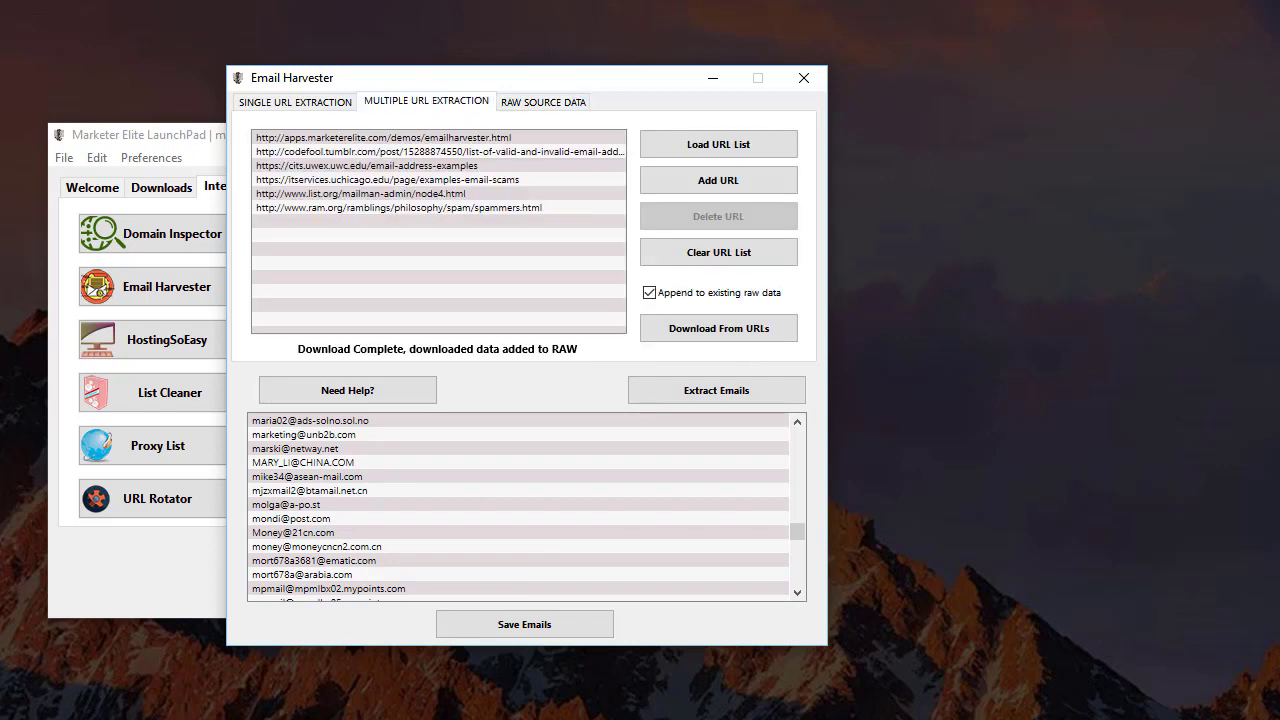